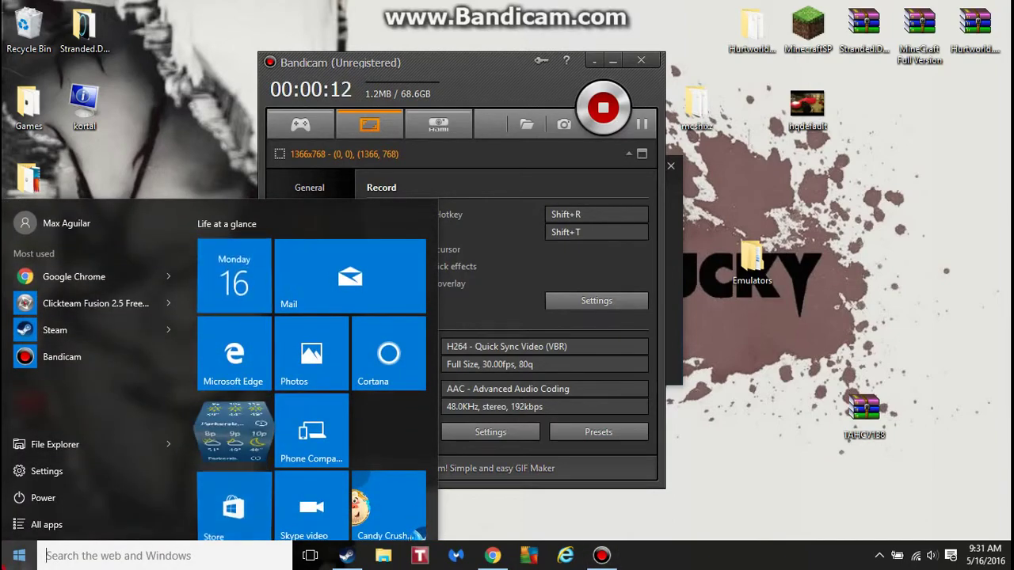
- Launch Clickteam Fusion 2.5 and bring its welcome window up for use
key("super")
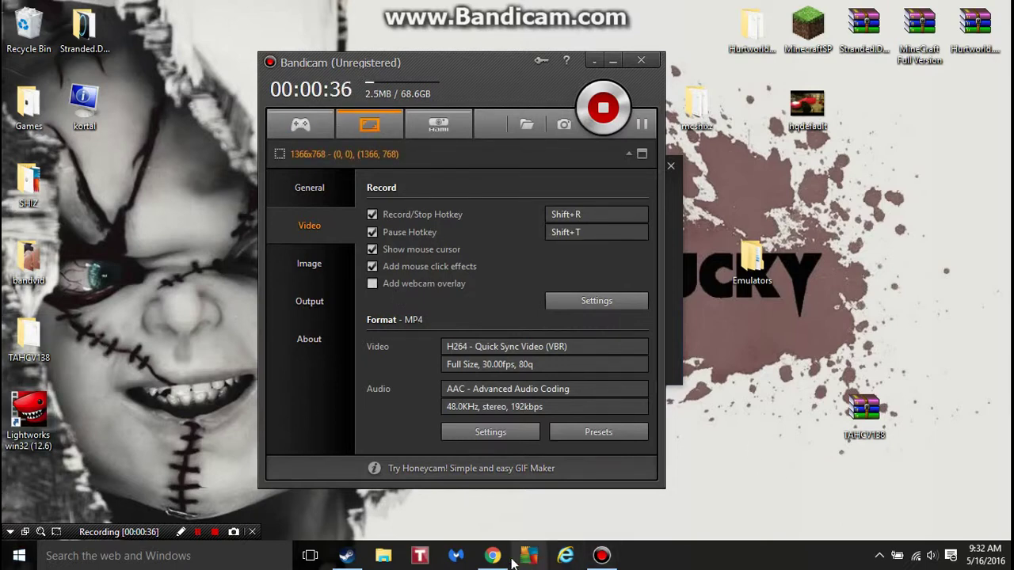
left_click(19, 555)
left_click(93, 304)
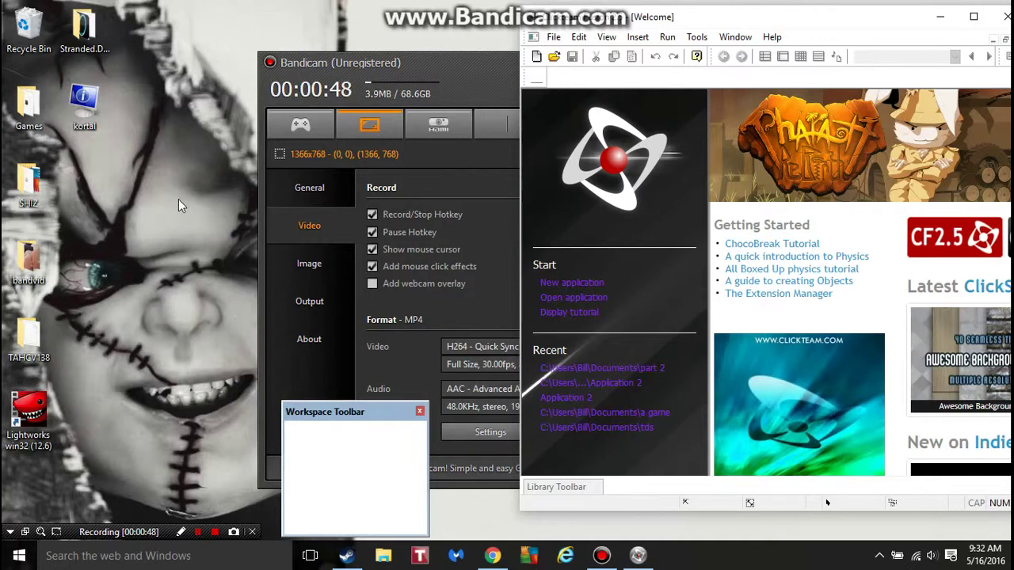
left_click(496, 66)
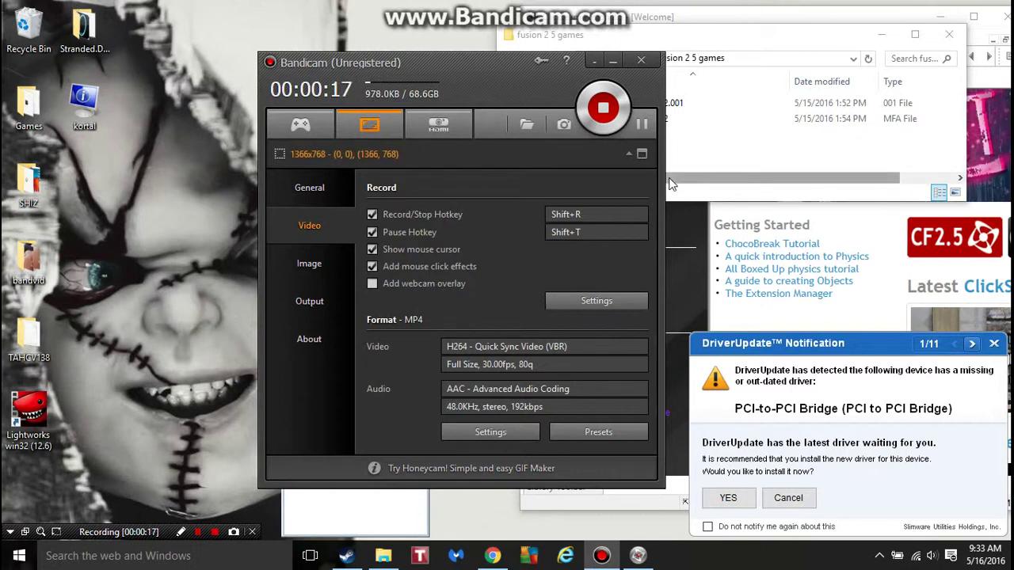
- Open the Application 2 MFA file from the "fusion 2 5 games" folder and dismiss the DriverUpdate notification
left_click_drag(928, 138, 685, 158)
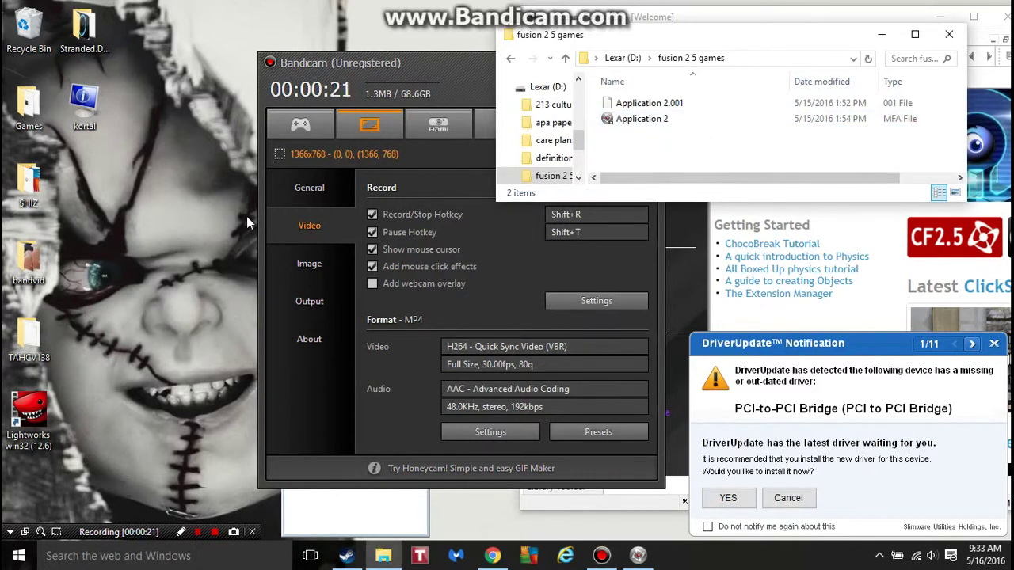
left_click(717, 118)
double_click(718, 119)
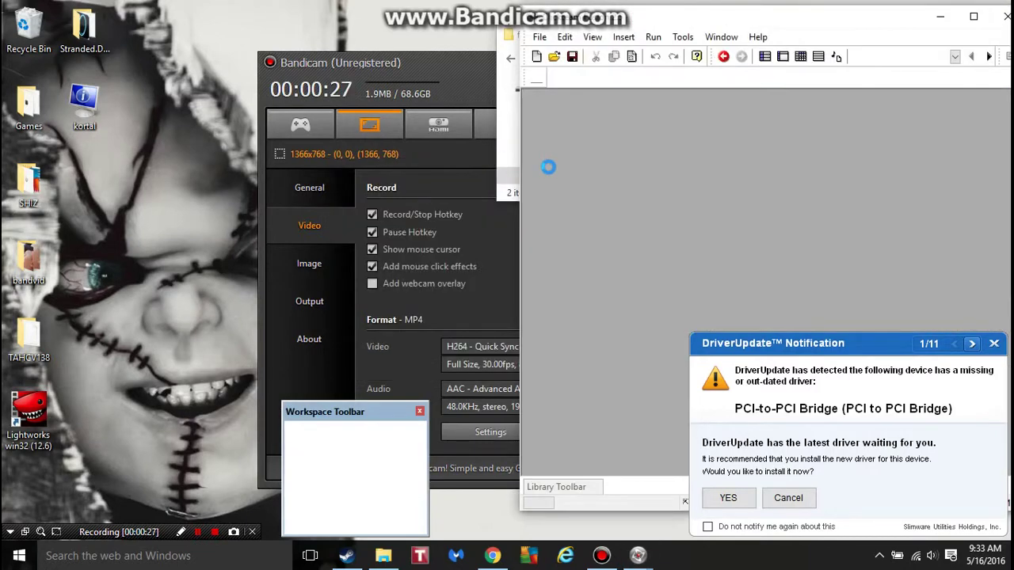
left_click(995, 343)
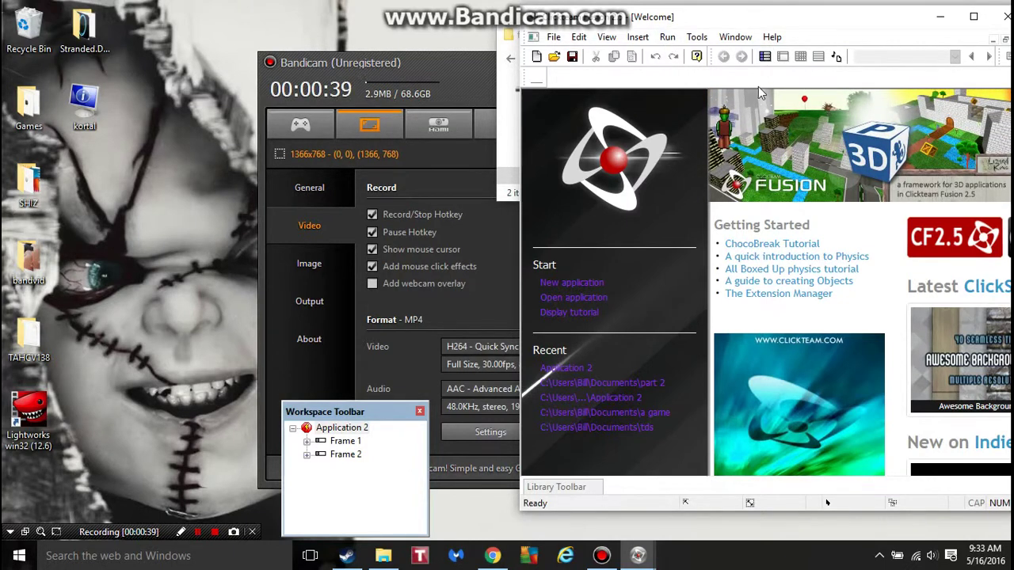
left_click(576, 297)
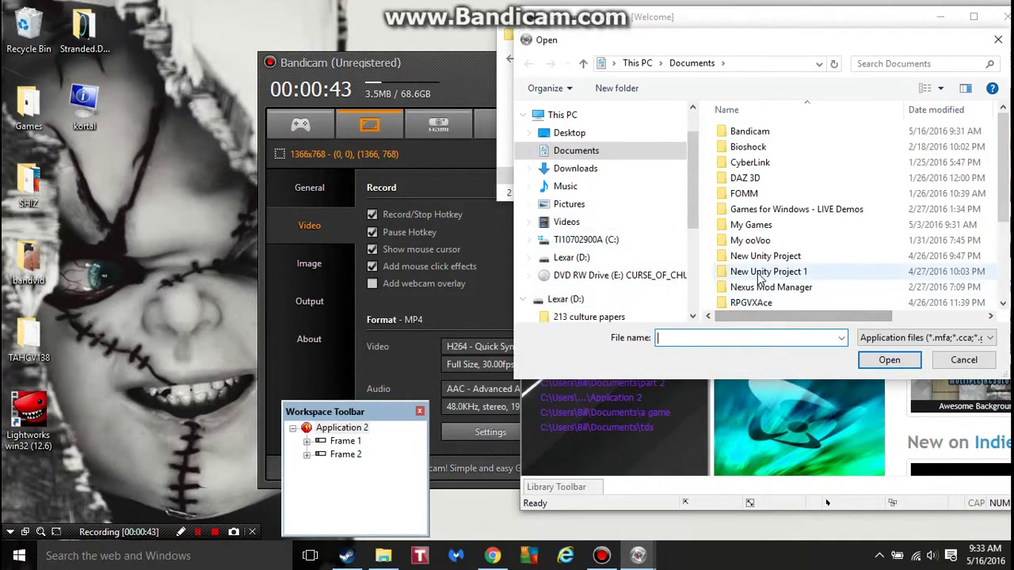
scroll(757, 273, "down", 3)
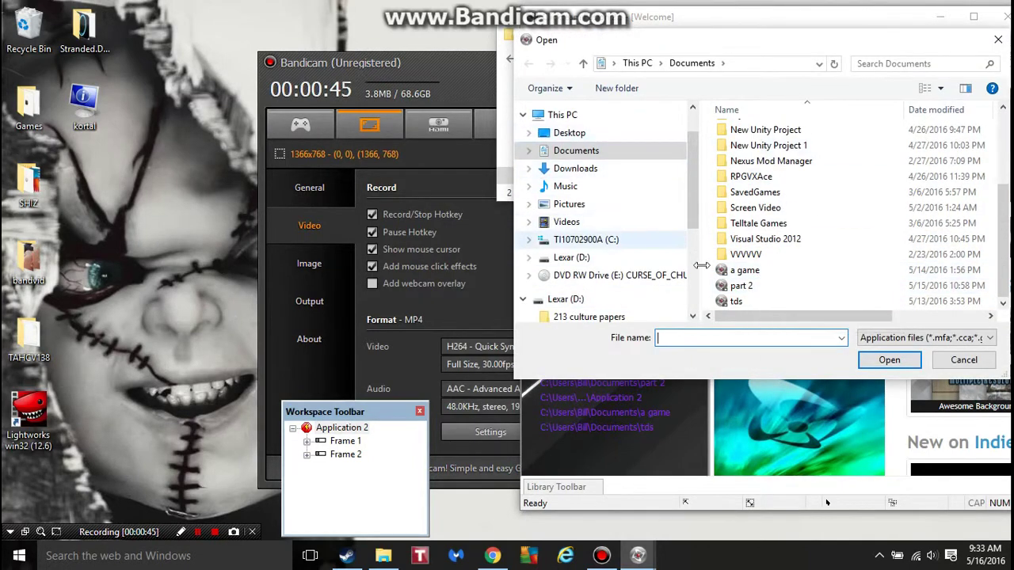
left_click(943, 366)
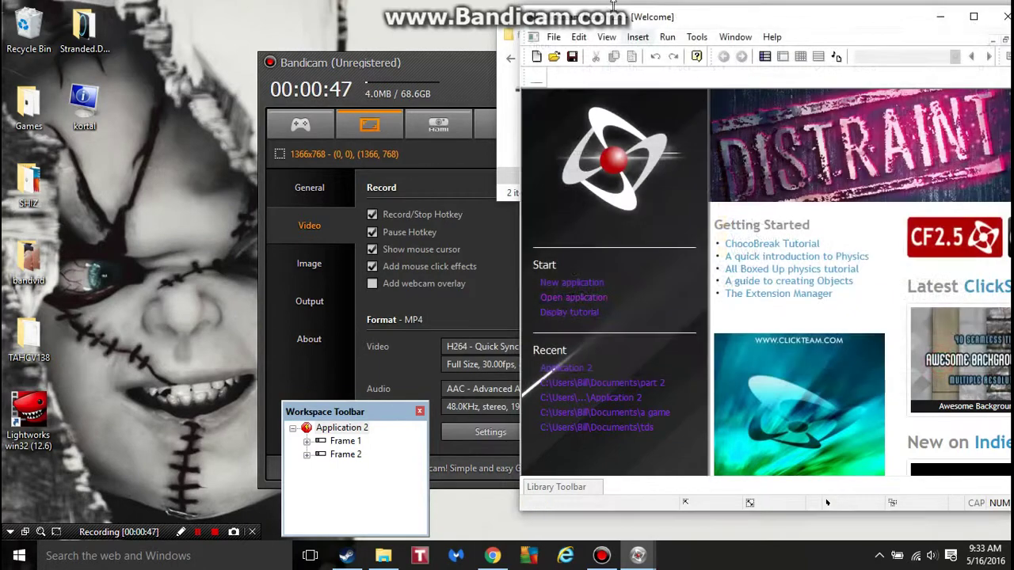
- Open Frame 1 of Application 2 in the frame editor and run the game
left_click(764, 56)
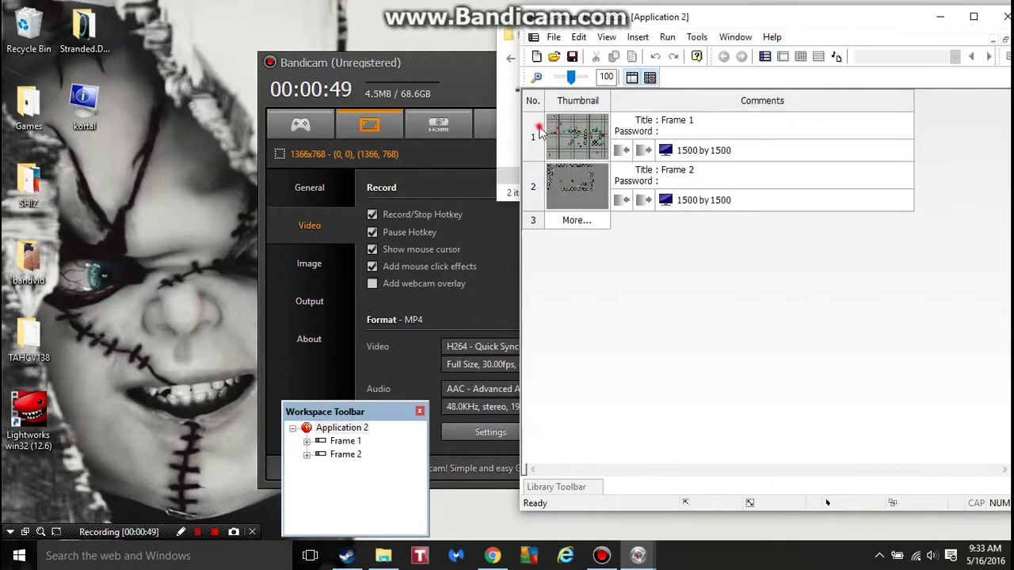
left_click(539, 129)
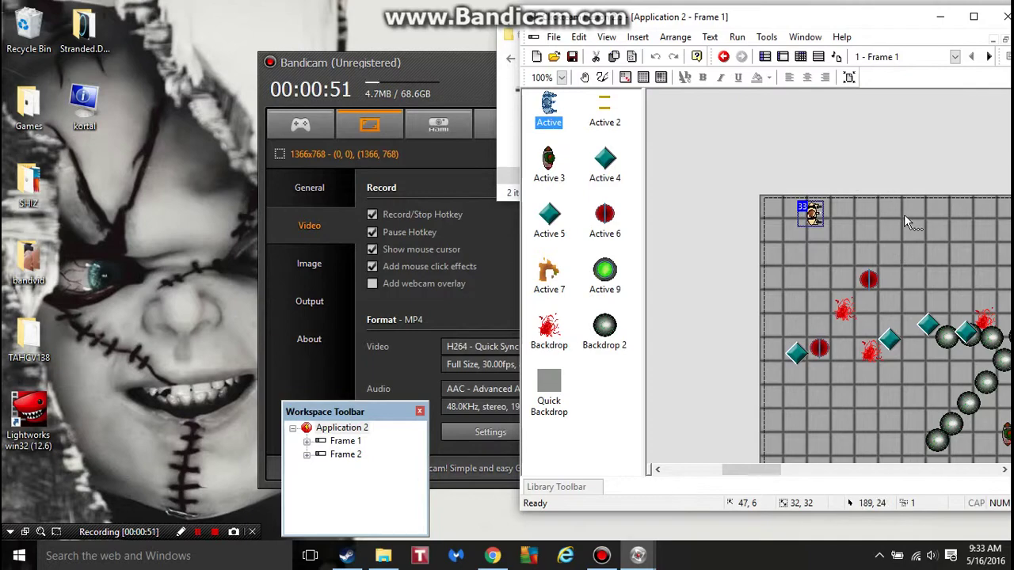
key("F8")
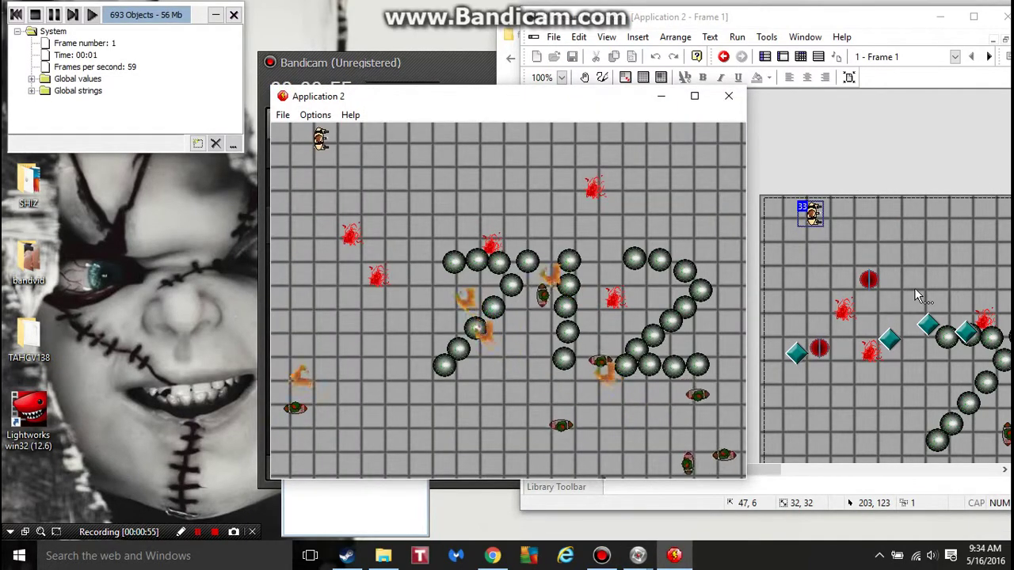
- Test the player's movement by walking across Frame 1 past the 712 ball formation to the far side
key("Right")
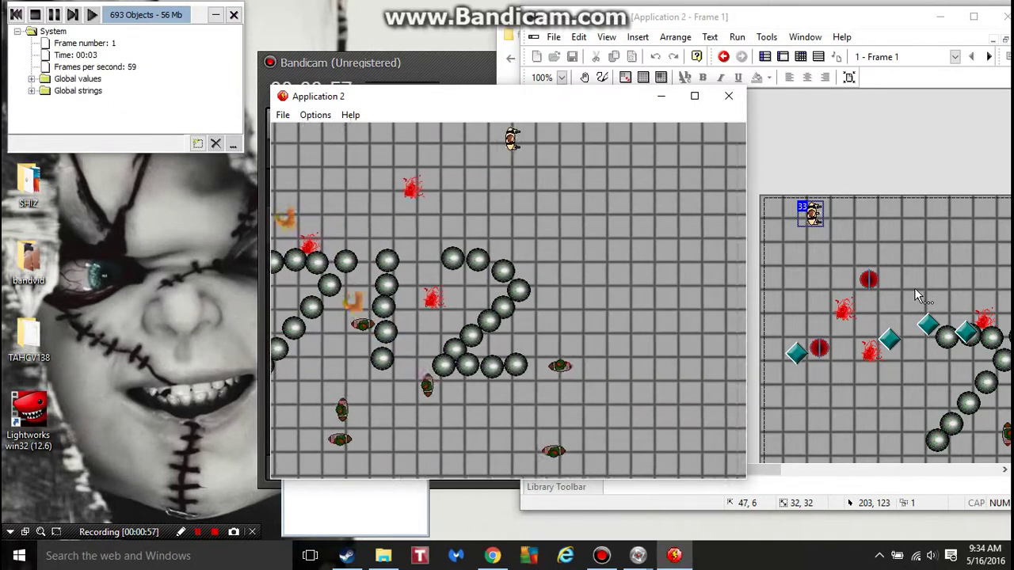
key("Right")
key("Down")
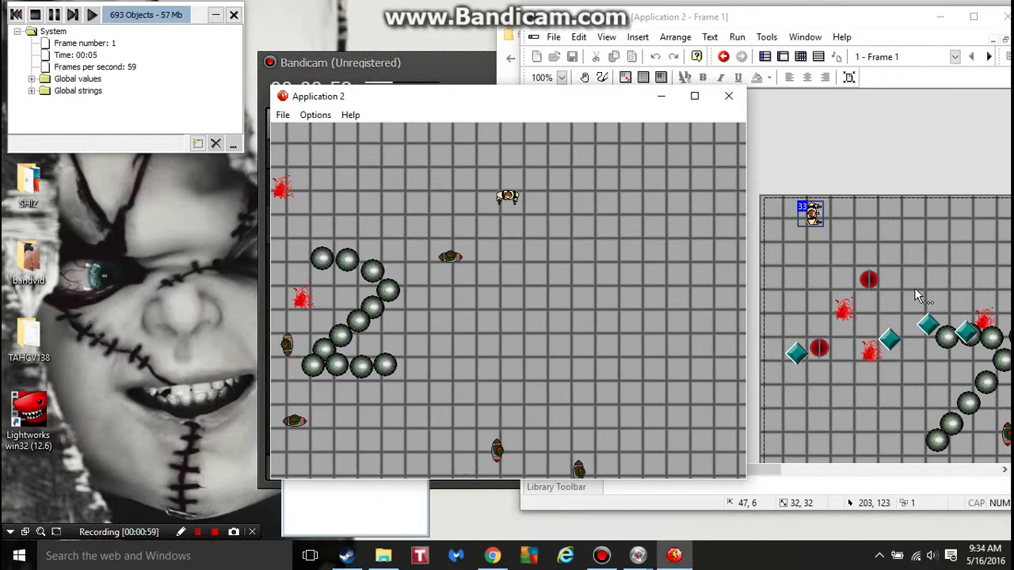
key("Right")
key("Up")
key("Right")
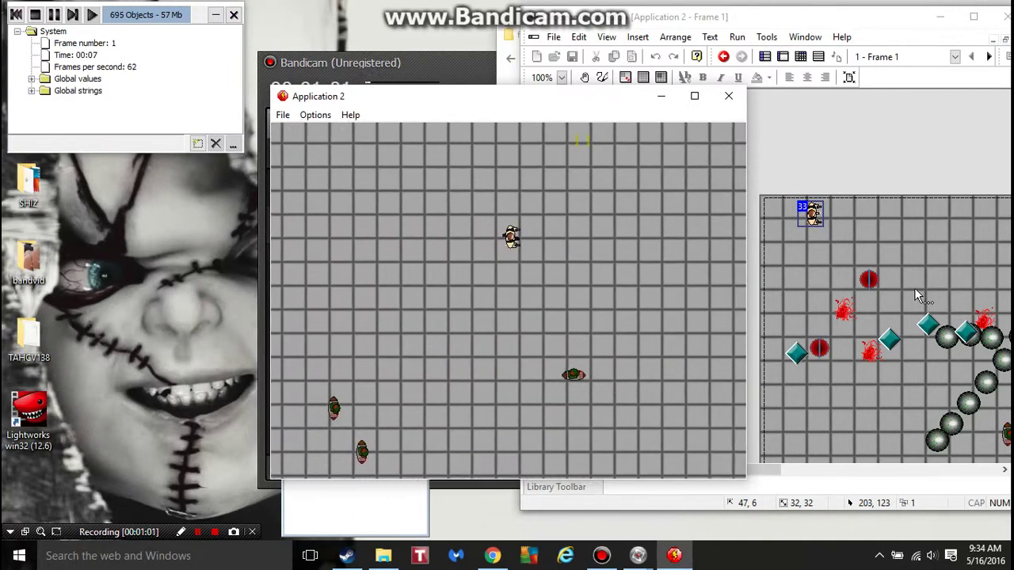
key("Down")
key("Down")
key("Left")
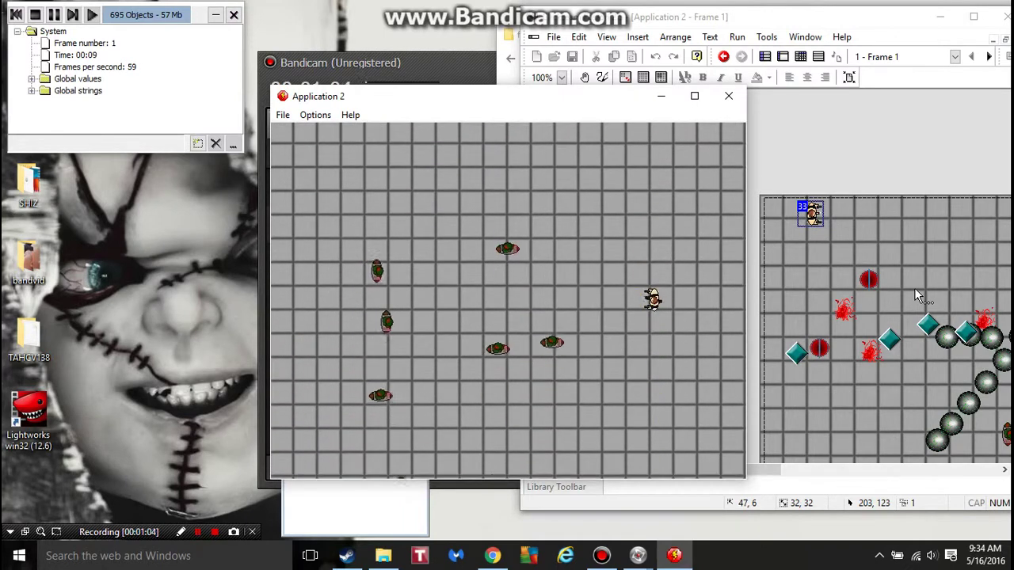
- Test shooting by firing at the enemies in Frame 1's open area while moving back across the level
key("space")
key("space")
key("space")
key("space")
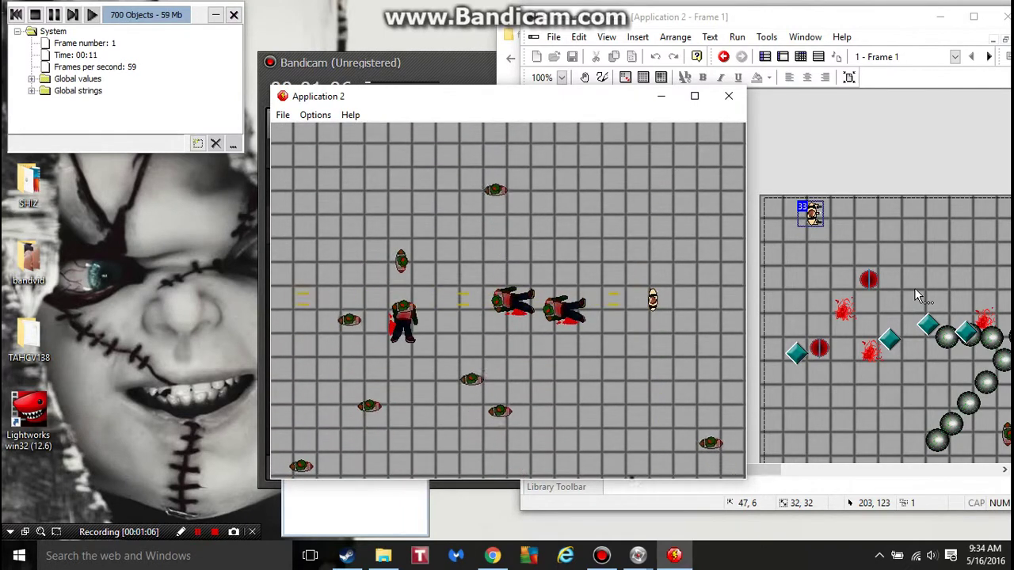
key("Left")
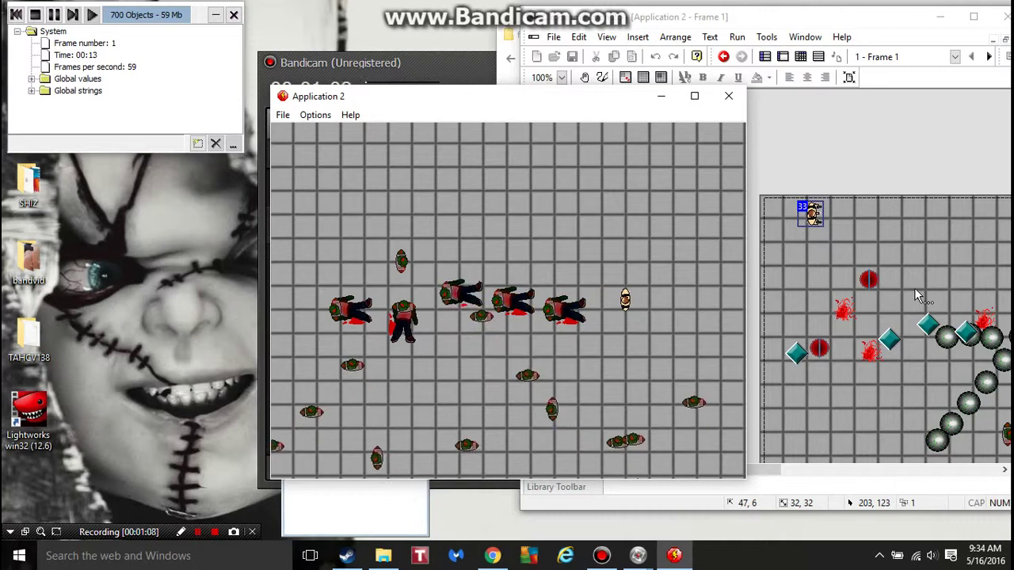
key("Up")
key("Left")
key("space")
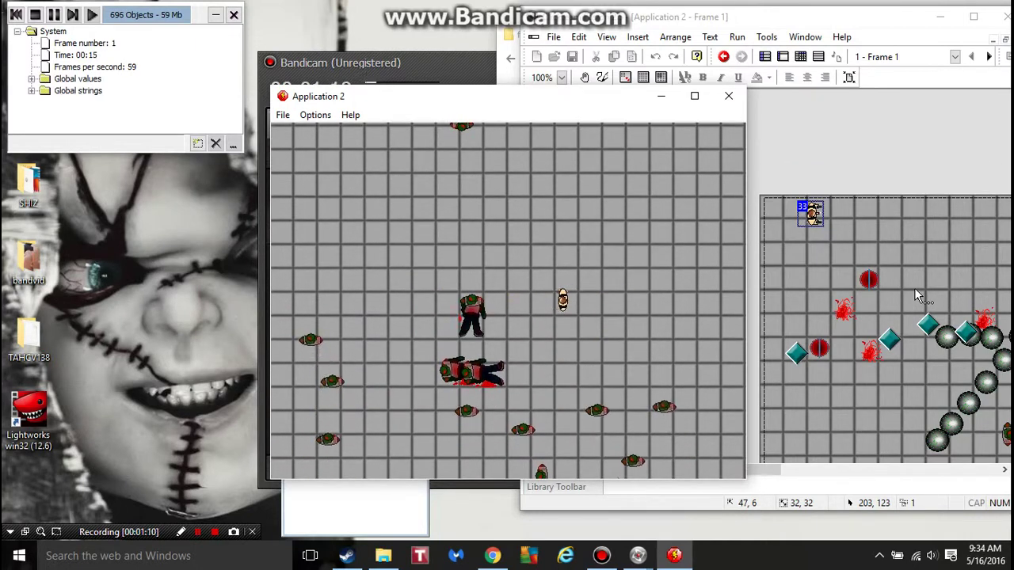
key("Up")
key("Left")
key("Down")
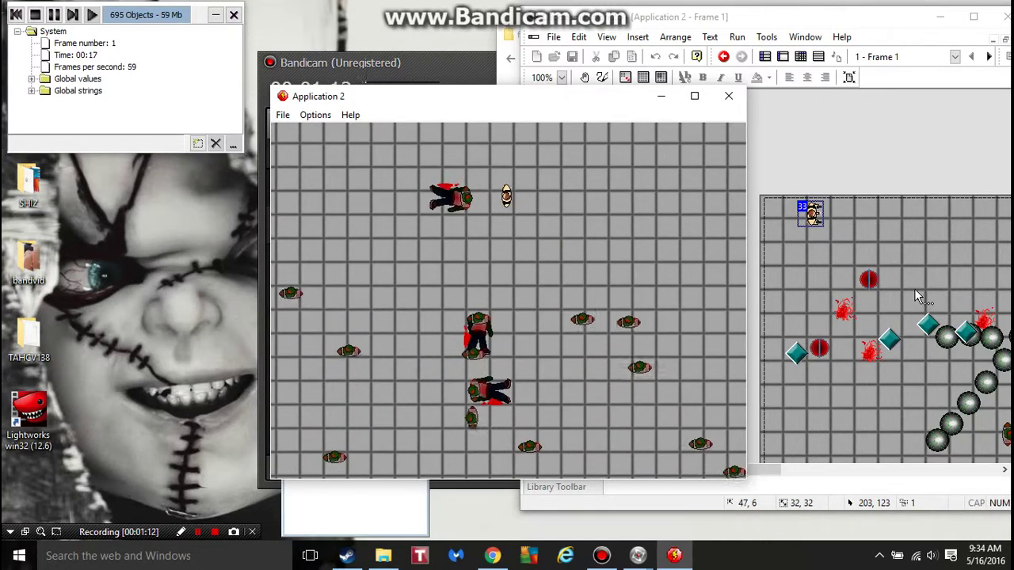
key("Left")
key("Up")
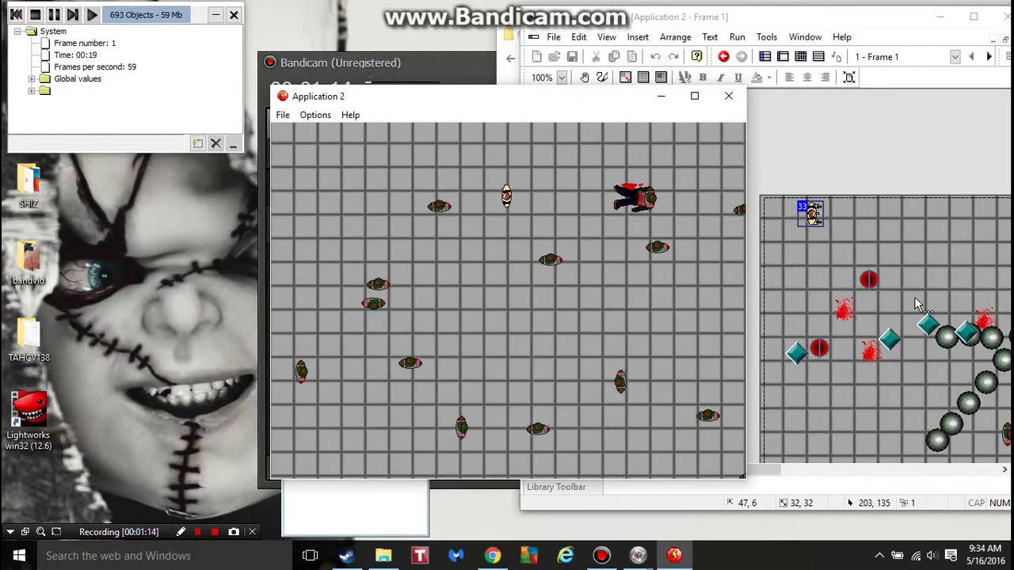
- Test moving and fighting around the ball obstacles that form 712 in Frame 1
key("Left")
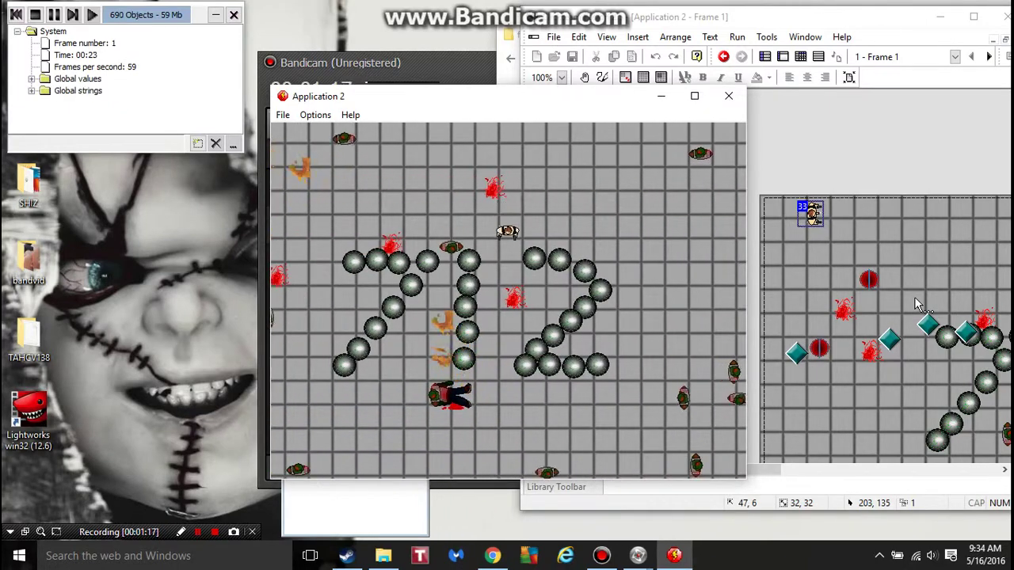
key("Left")
key("Right")
key("Up")
key("Left")
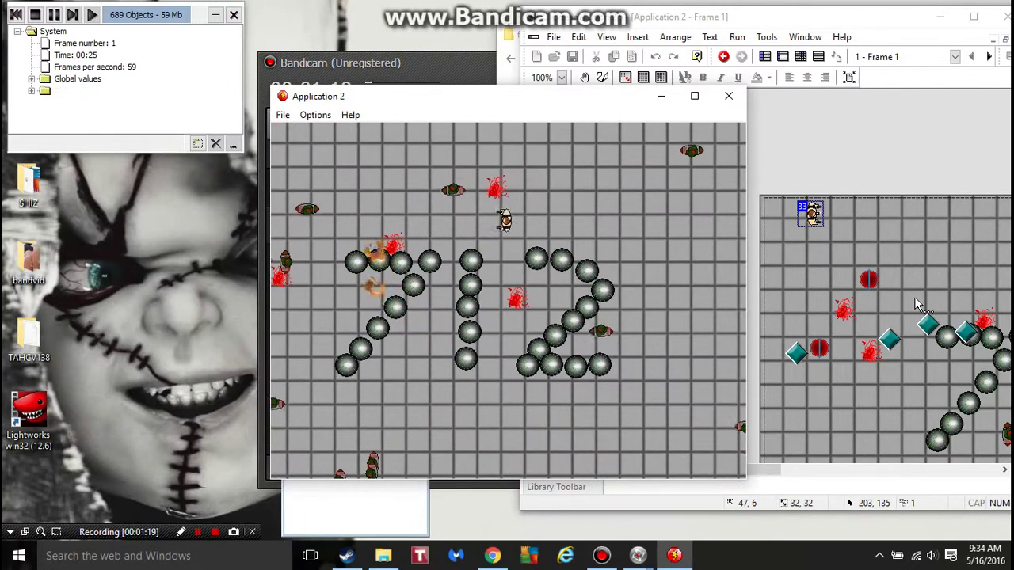
key("Down")
key("Right")
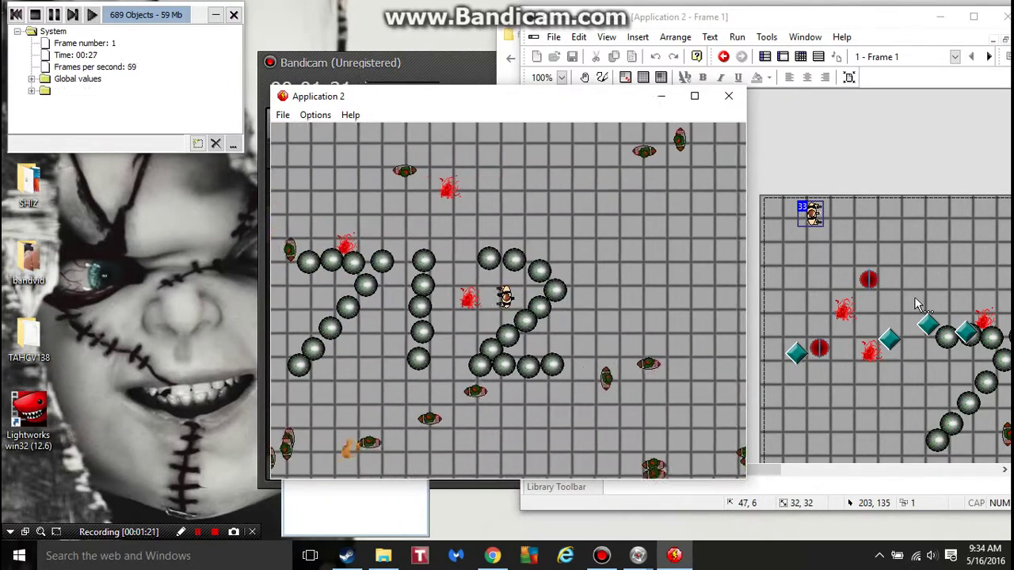
key("Left")
key("Right")
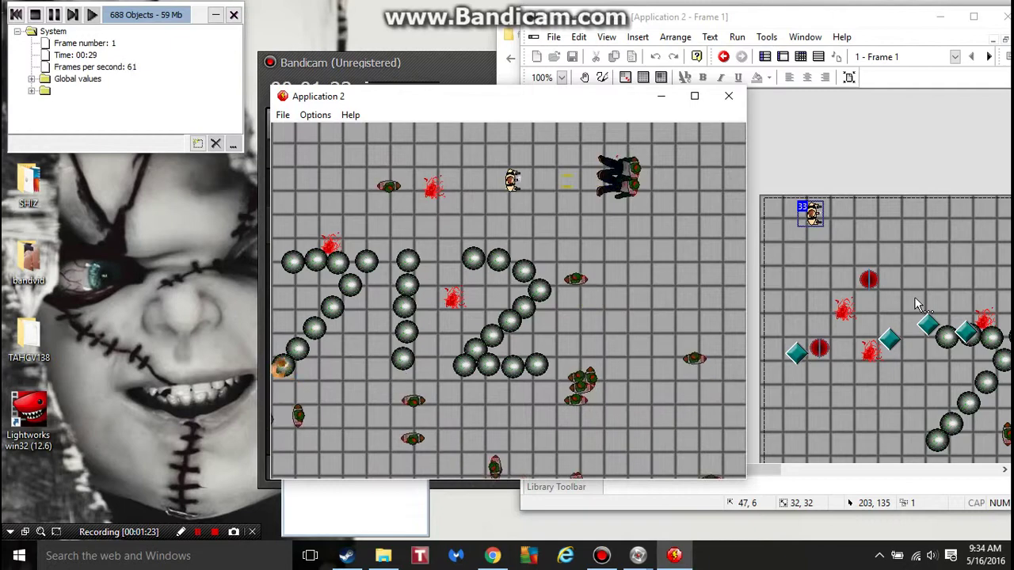
key("Left")
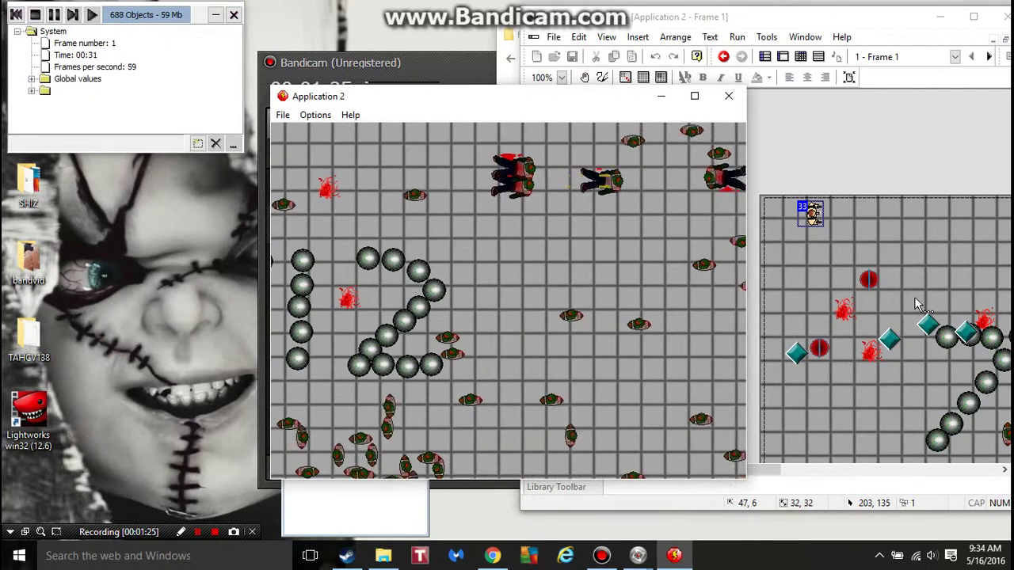
- Fight through the enemy waves across and down Frame 1 to reach the second level
key("Up")
key("Right")
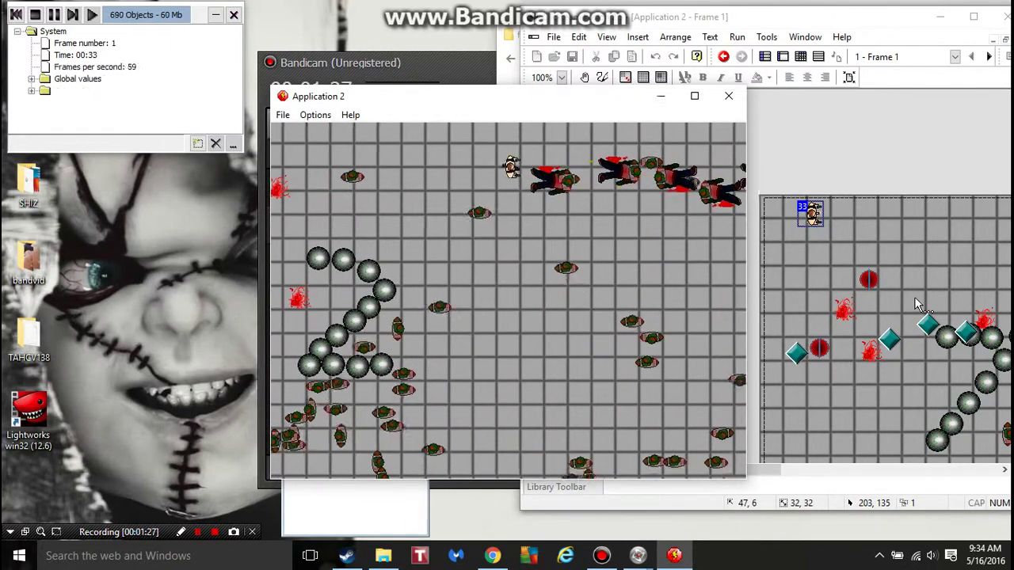
key("Up")
key("Right")
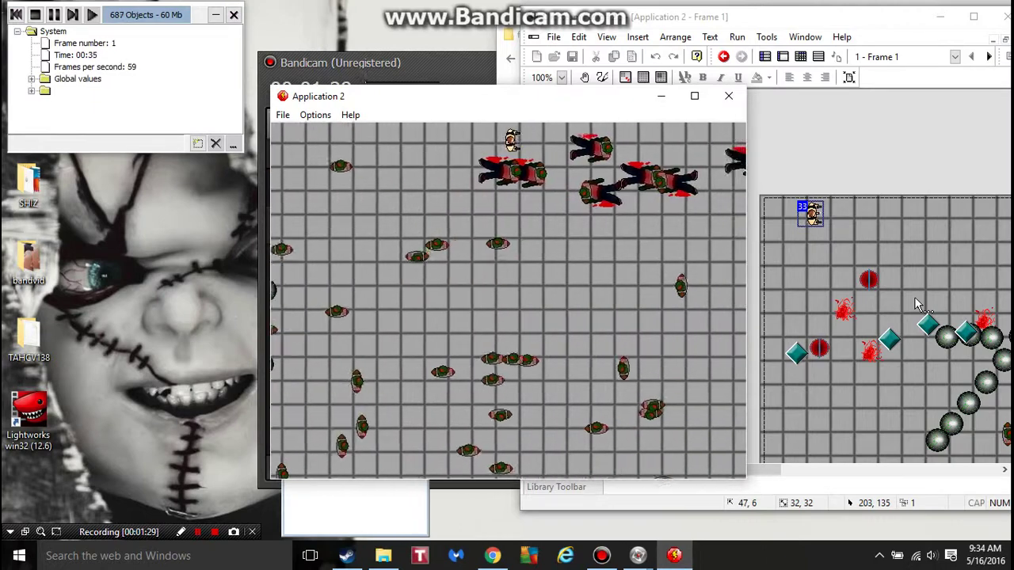
key("Down")
key("space")
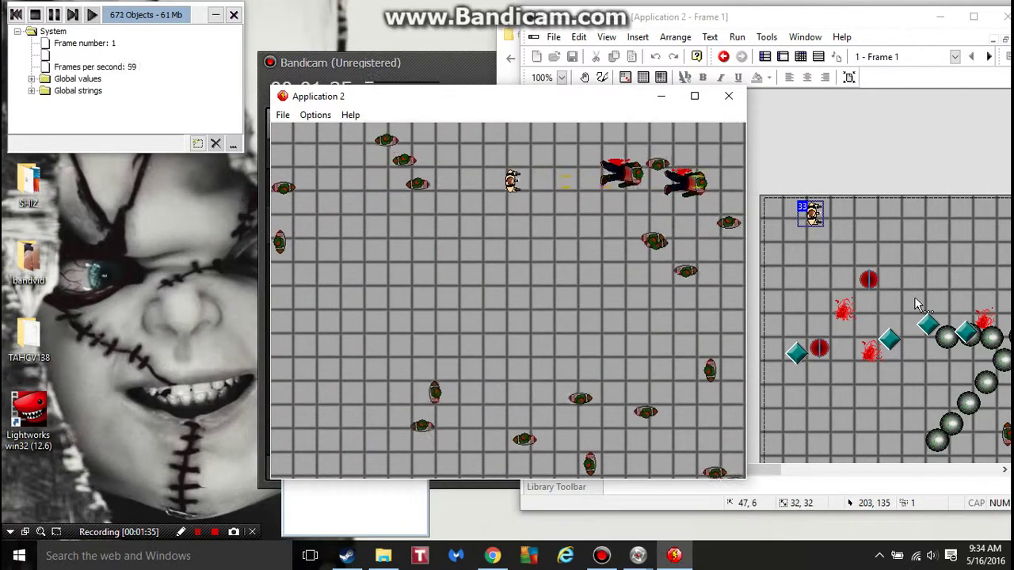
key("Right")
key("Down")
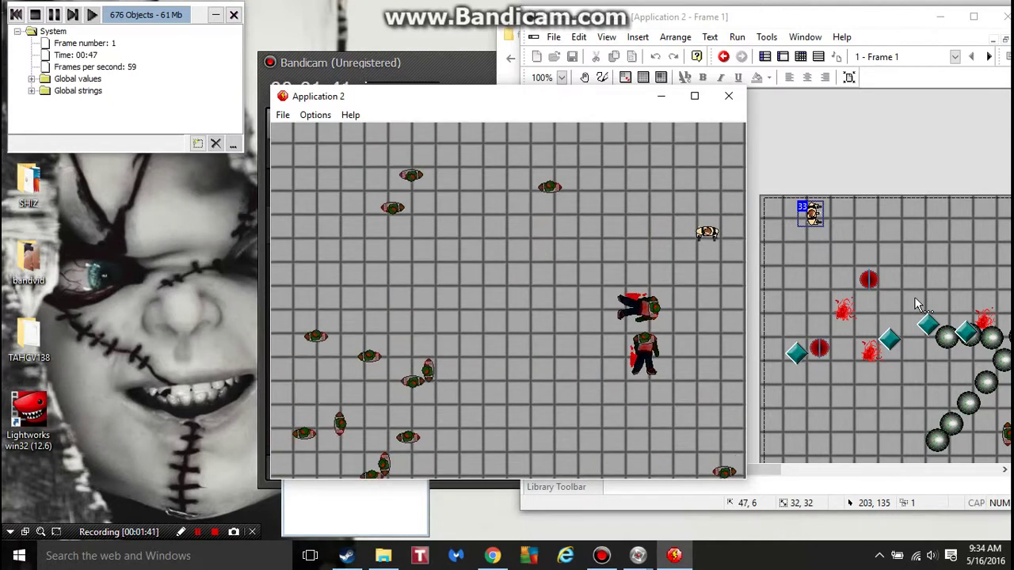
key("Down")
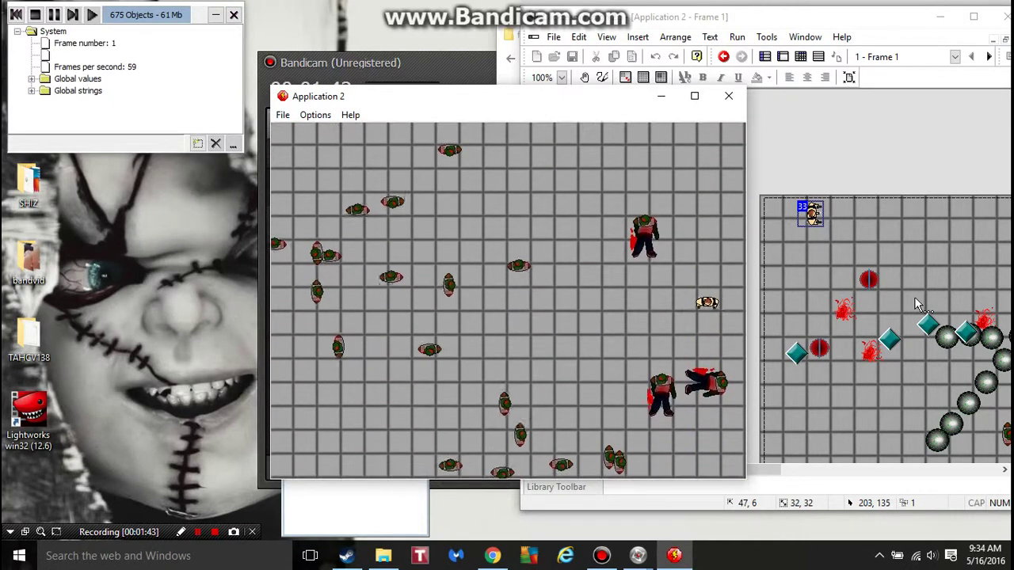
key("Left")
key("Down")
key("Down")
key("Right")
key("Down")
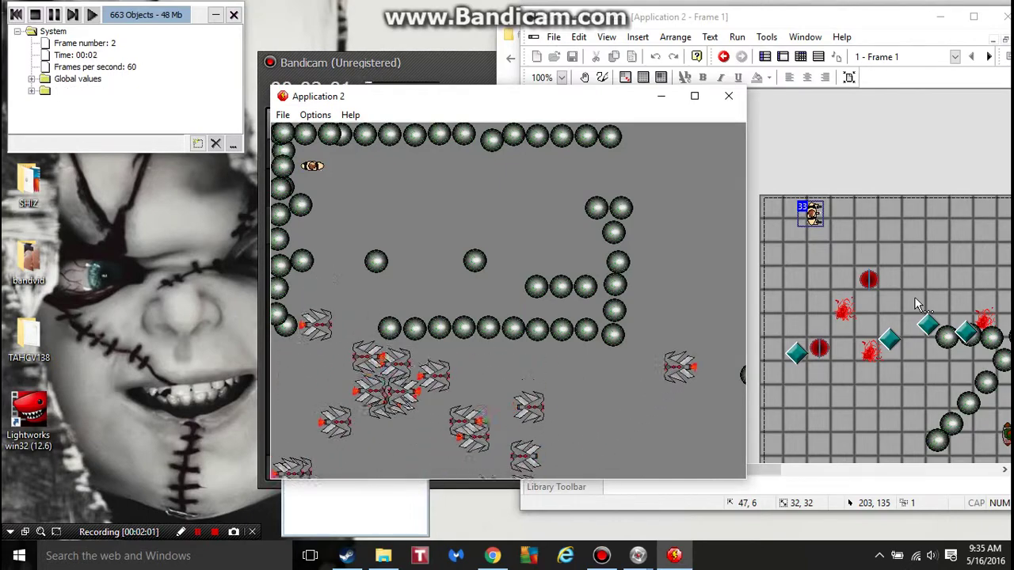
- Test the player's movement around the ball-walled area at the start of Frame 2
key("Right")
key("Down")
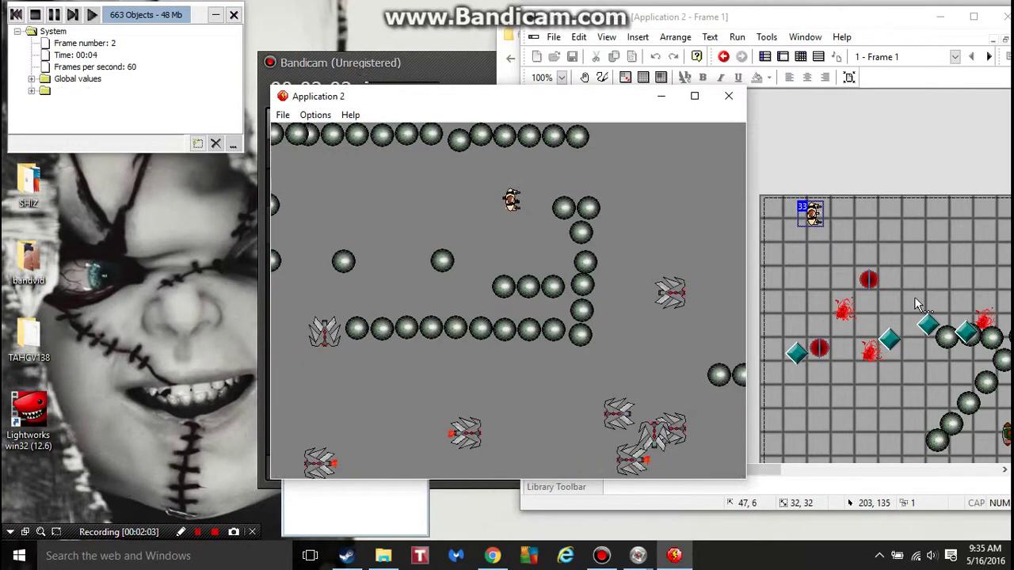
key("Up")
key("Left")
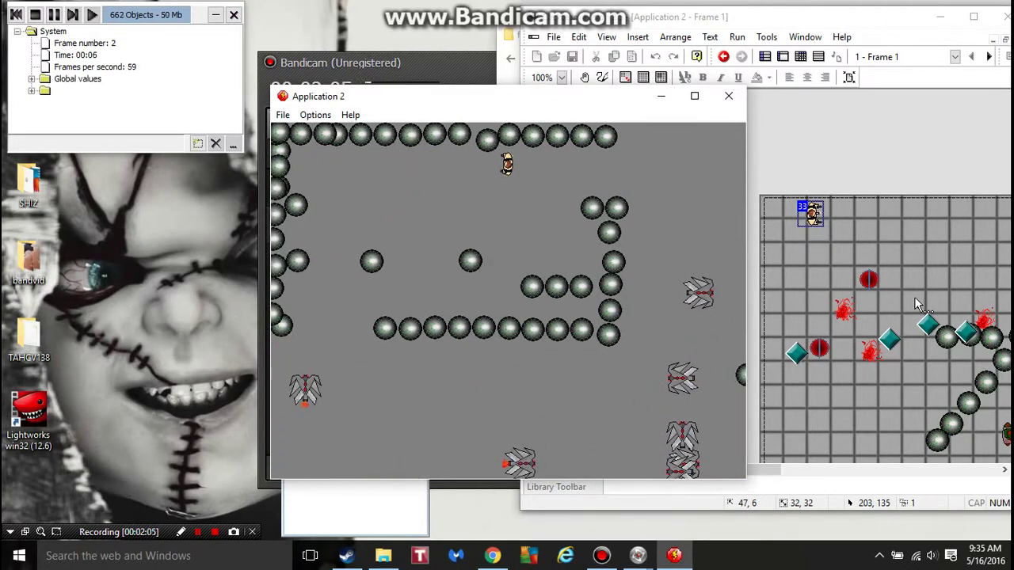
key("Right")
key("Left")
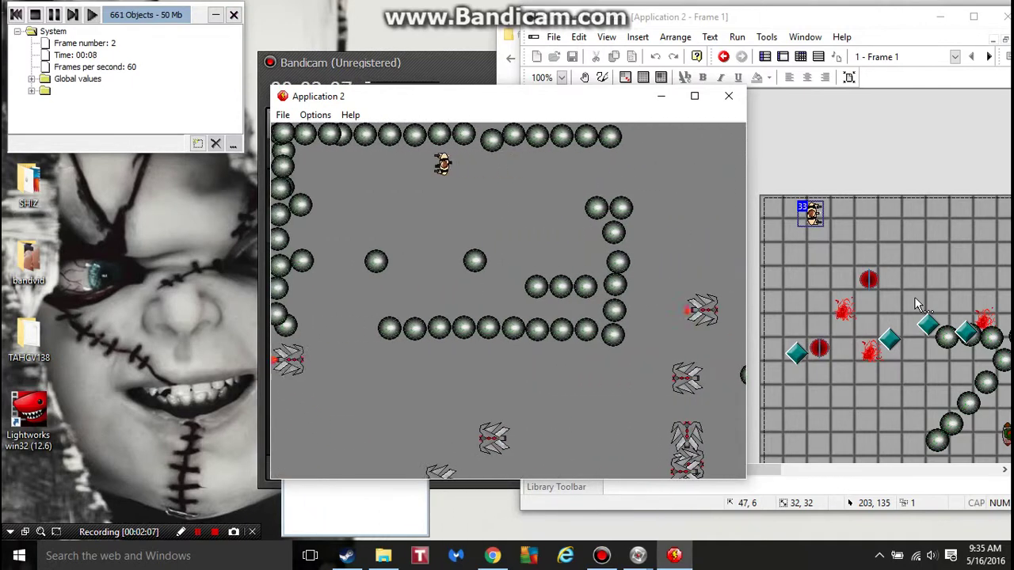
key("Down")
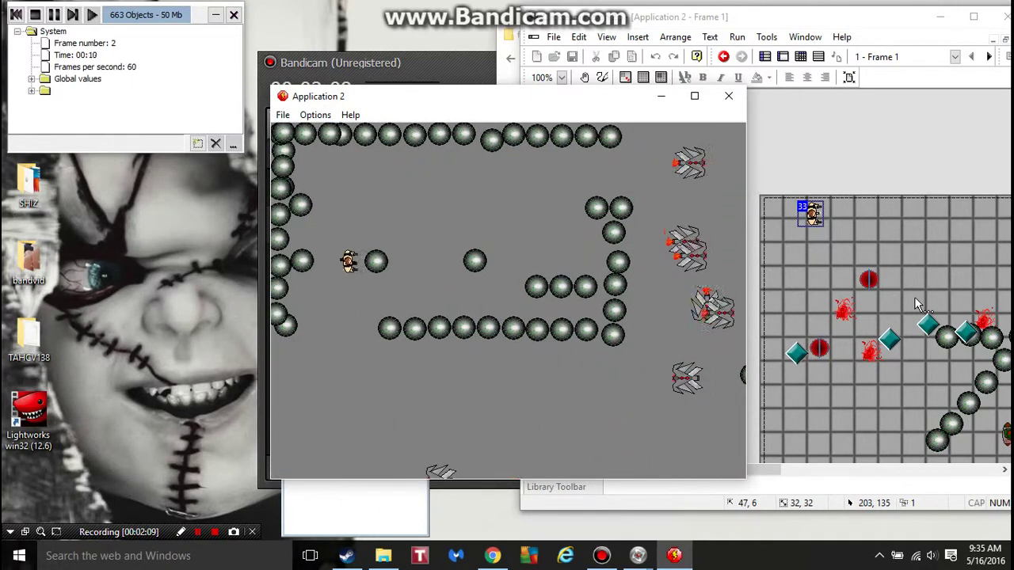
- Test shooting in several directions at the enemies entering Frame 2's ball-walled area
key("Up")
key("Right")
key("Up")
key("Left")
key("space")
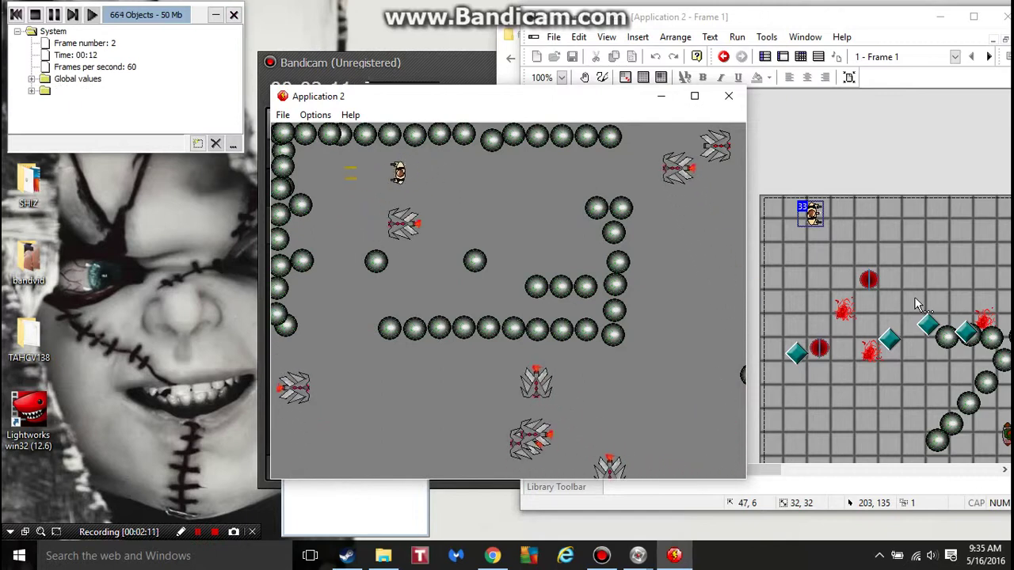
key("Left")
key("Right")
key("Down")
key("space")
key("space")
key("space")
key("space")
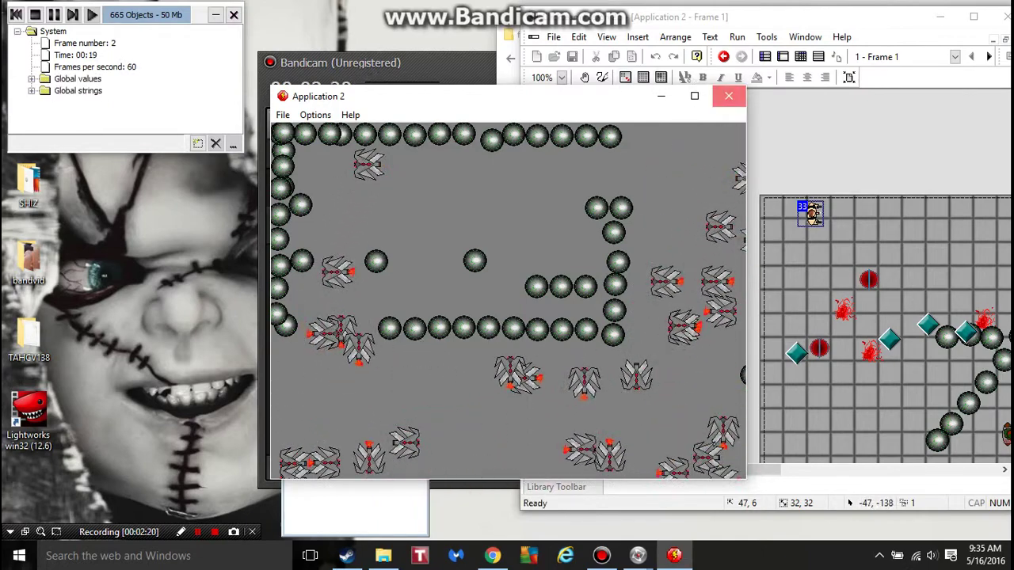
- Close the Application 2 playtest and open Frame 2 from the storyboard in the frame editor
left_click(729, 96)
left_click(765, 56)
left_click(569, 197)
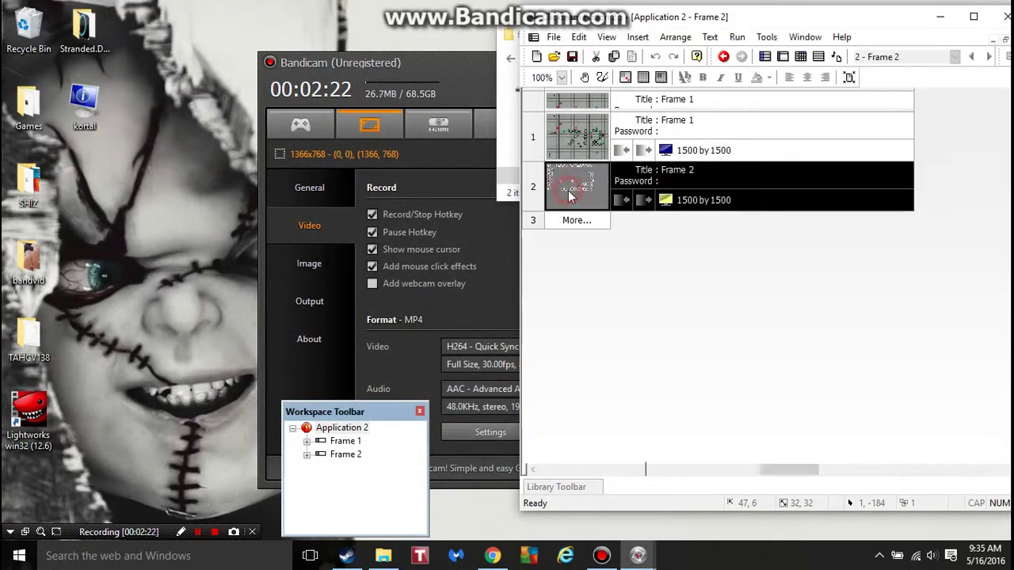
double_click(569, 197)
- Examine Frame 2's layout, from the player start to the ball corridors, the green Active 9 object and the enemy clusters
middle_click_drag(723, 154, 878, 327)
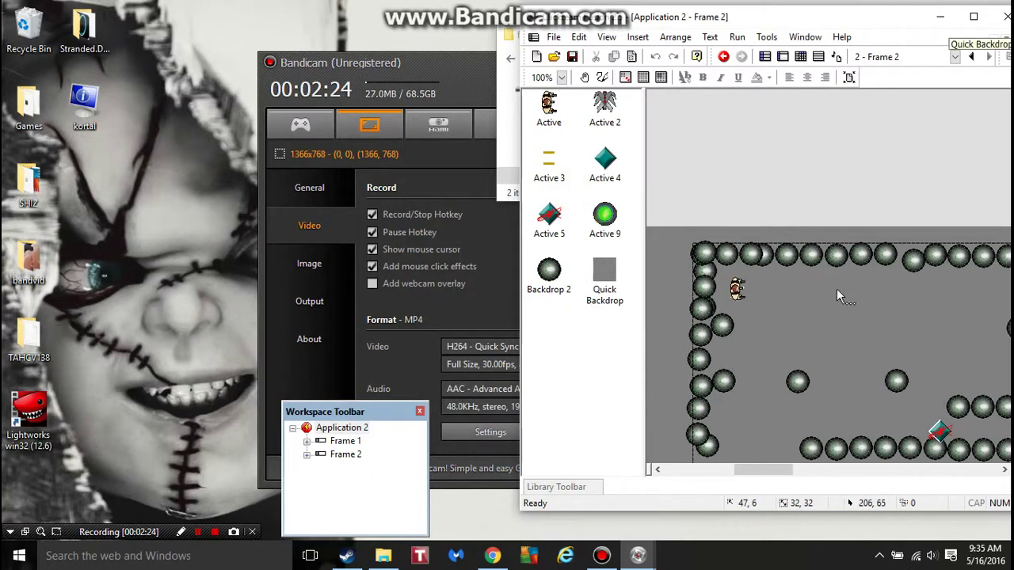
middle_click_drag(815, 293, 864, 172)
middle_click_drag(873, 220, 831, 222)
left_click(819, 215)
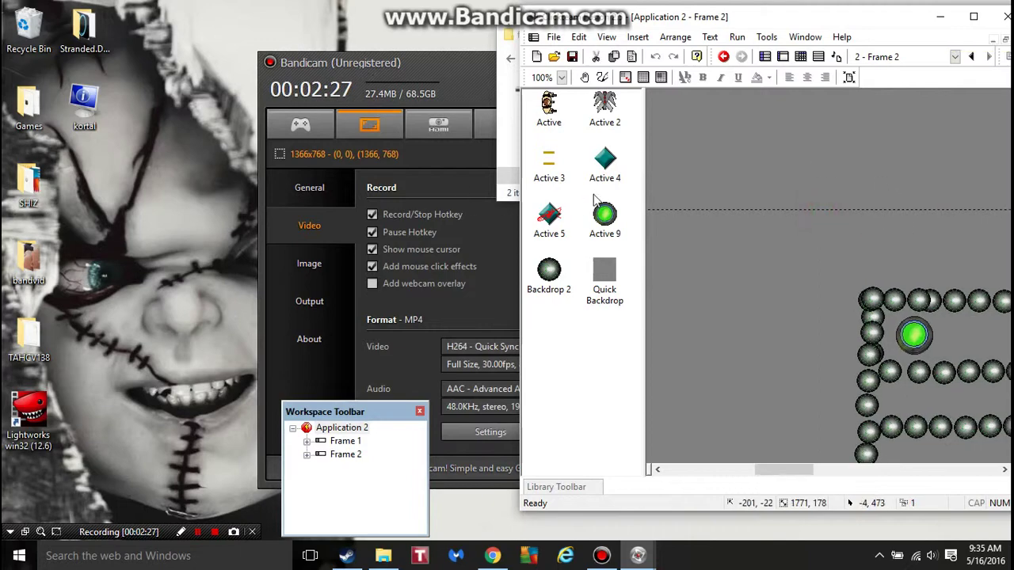
scroll(841, 342, "down", 6)
scroll(754, 256, "right", 3)
scroll(679, 160, "up", 1)
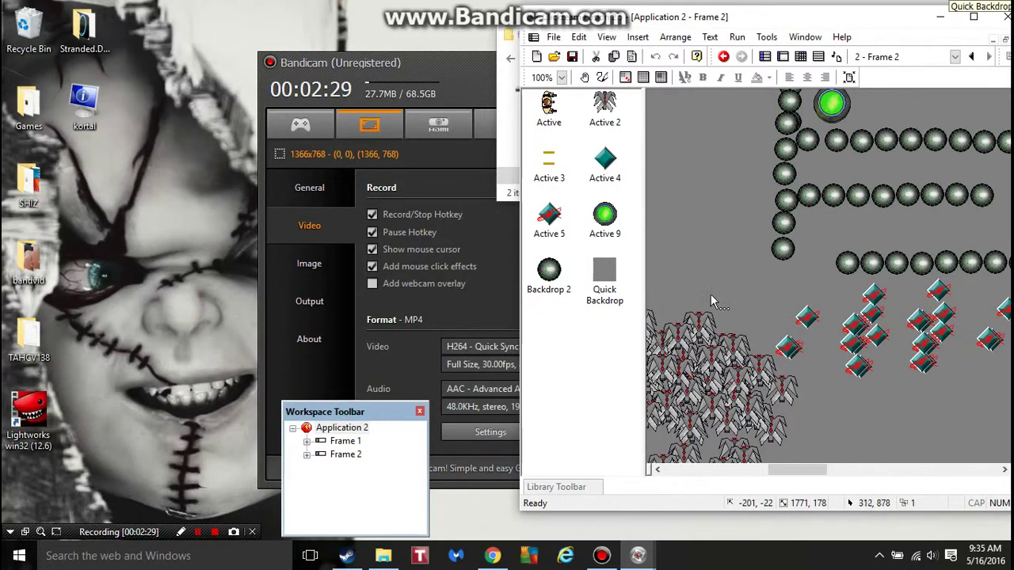
scroll(697, 277, "down", 2)
scroll(697, 277, "left", 4)
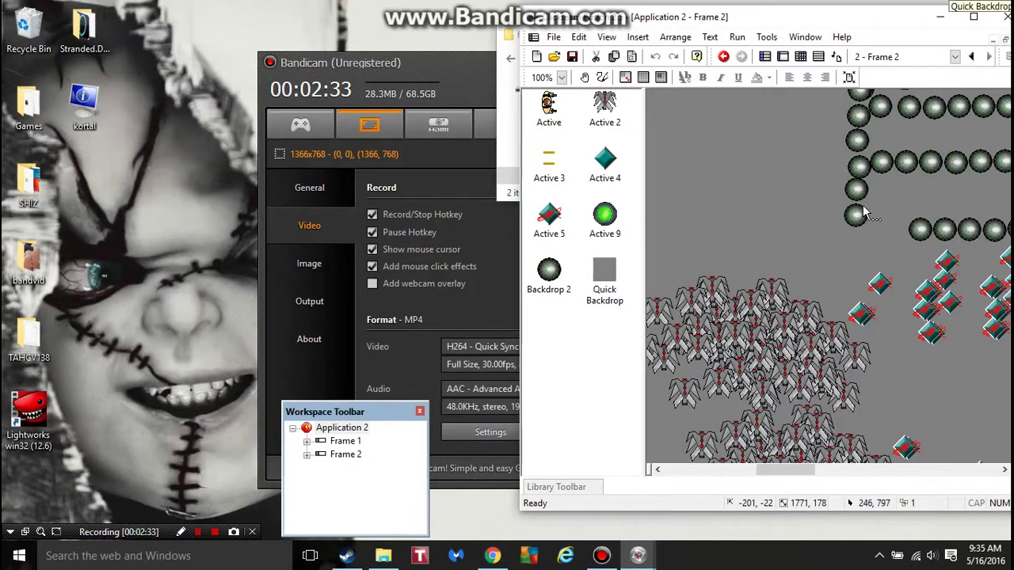
middle_click_drag(888, 198, 786, 236)
middle_click_drag(976, 200, 825, 299)
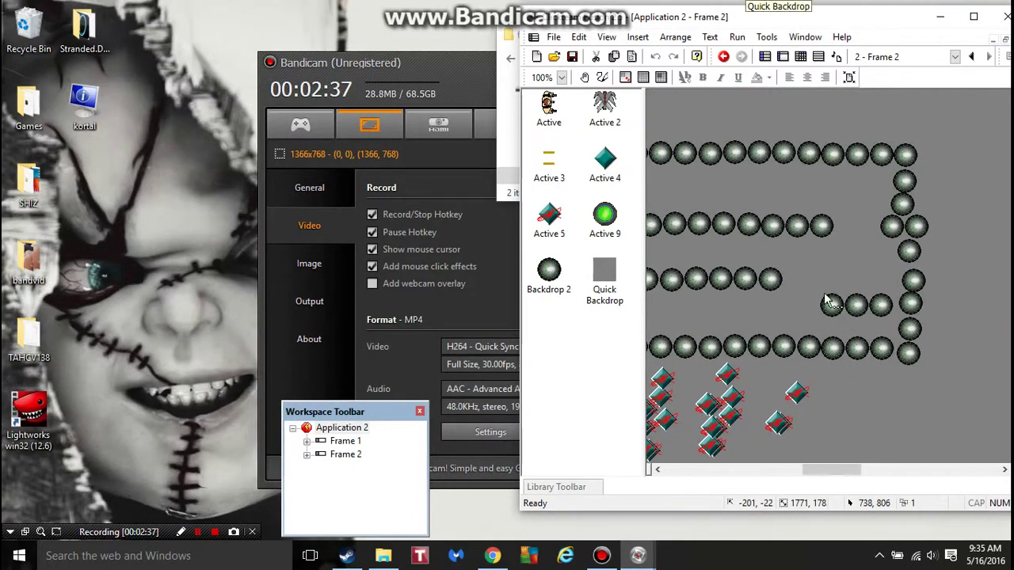
middle_click_drag(681, 178, 741, 209)
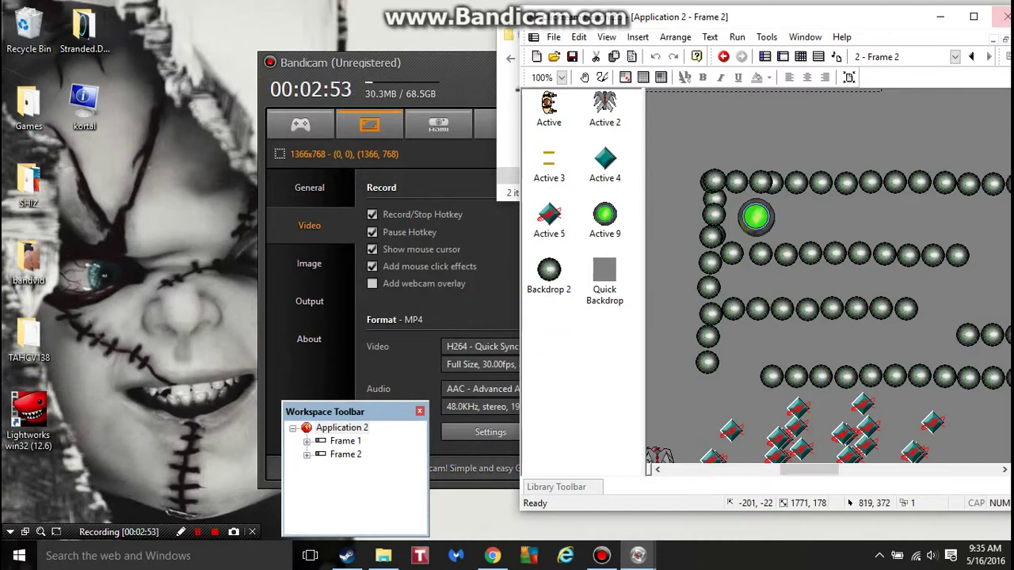
- Close the Application 2 project and clear the fusion 2 5 games folder and Bandicam windows out of the way
left_click(1002, 19)
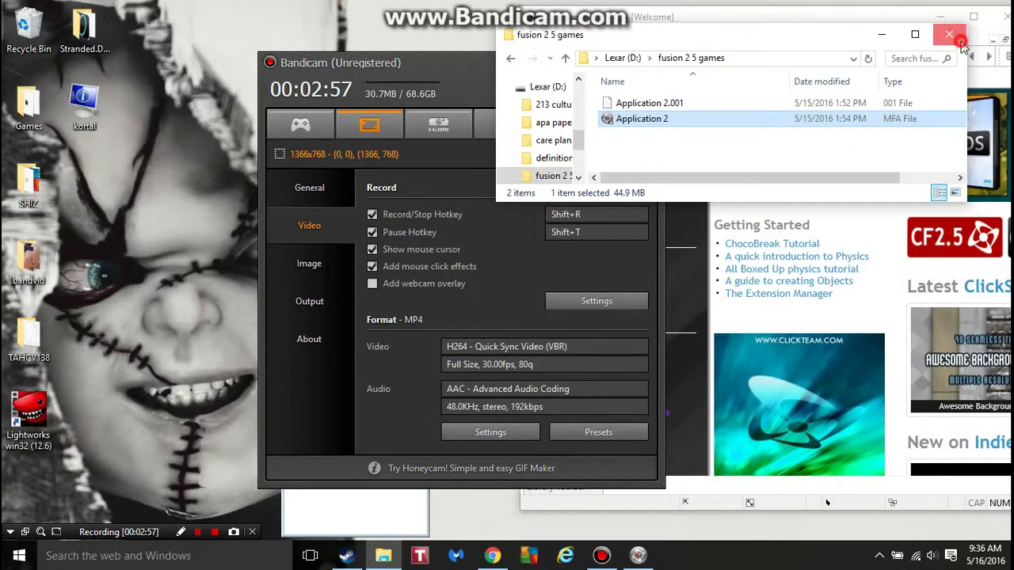
left_click(951, 34)
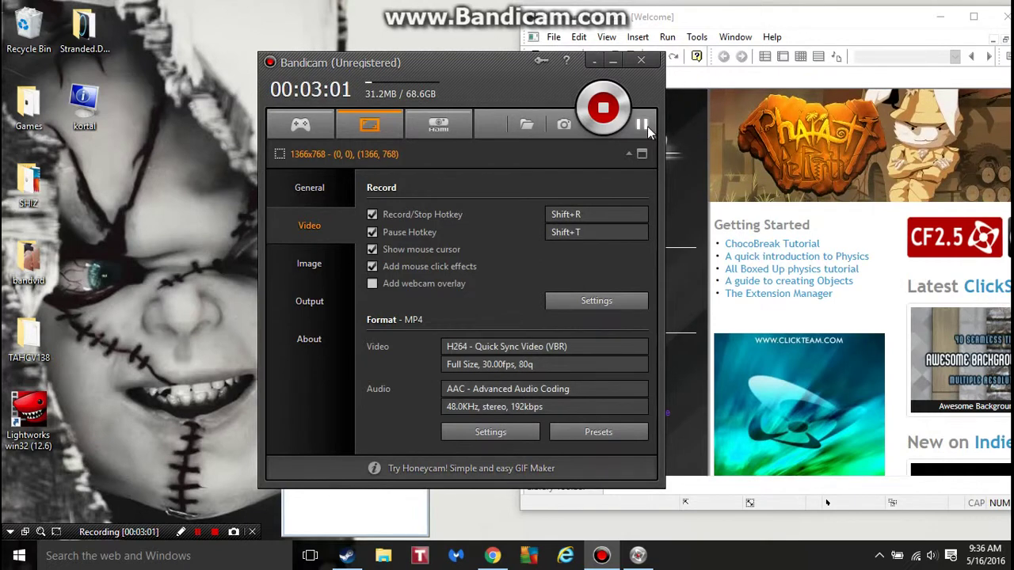
left_click_drag(648, 126, 665, 133)
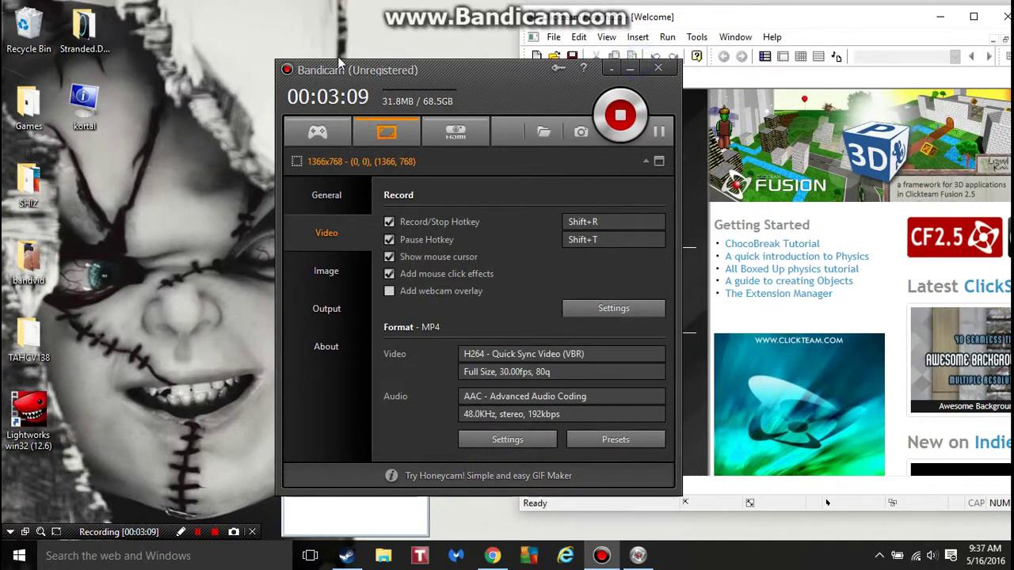
left_click(629, 70)
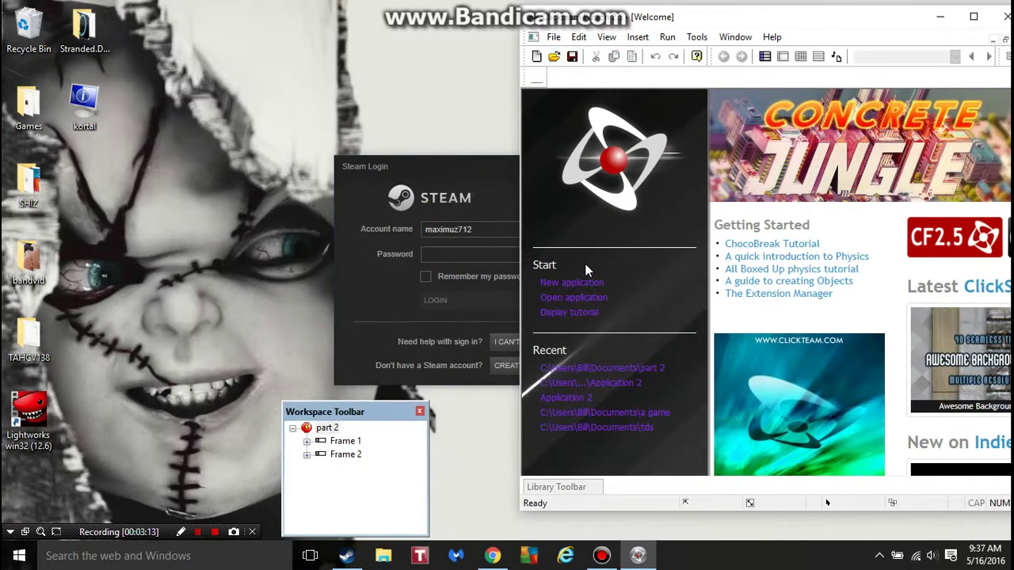
- Open the part 2 project from Documents and bring up the player's starting area of Frame 1 in the frame editor
left_click(583, 298)
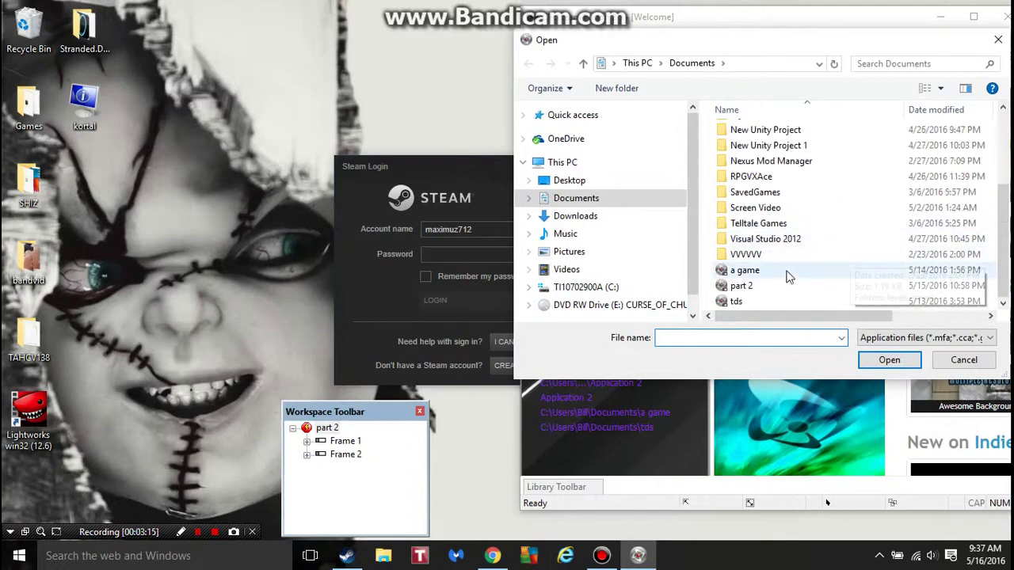
double_click(784, 285)
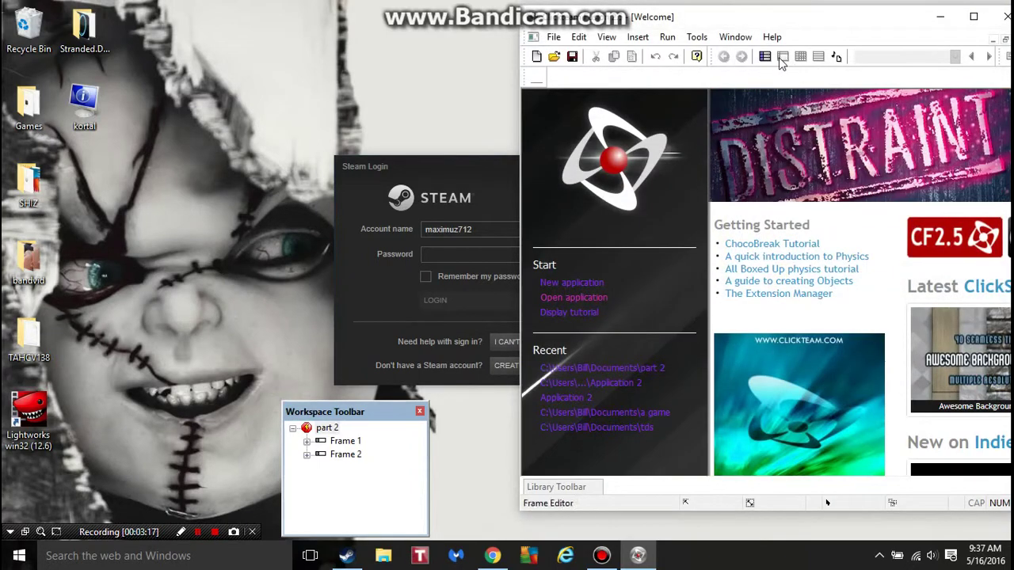
left_click(766, 56)
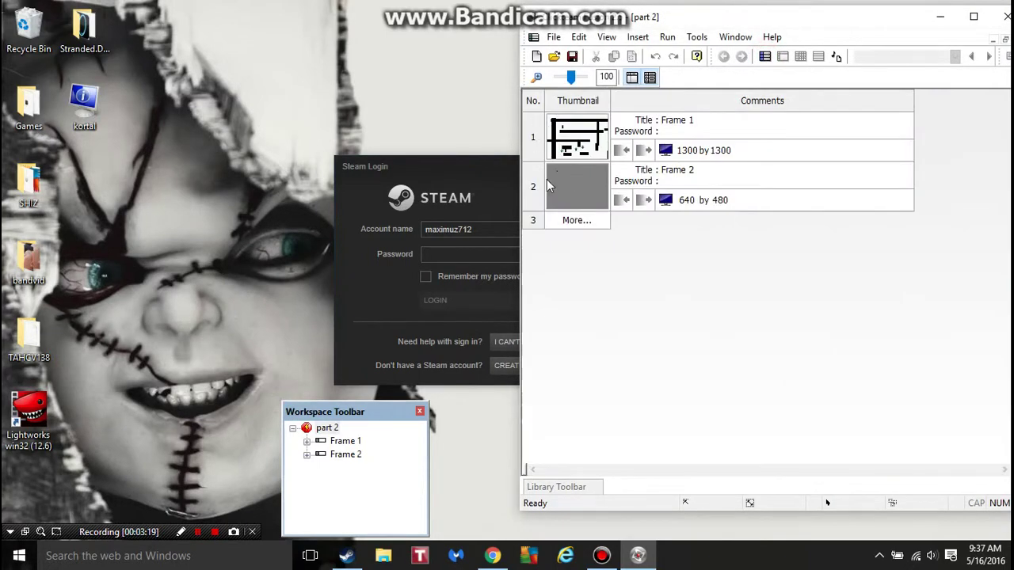
double_click(546, 151)
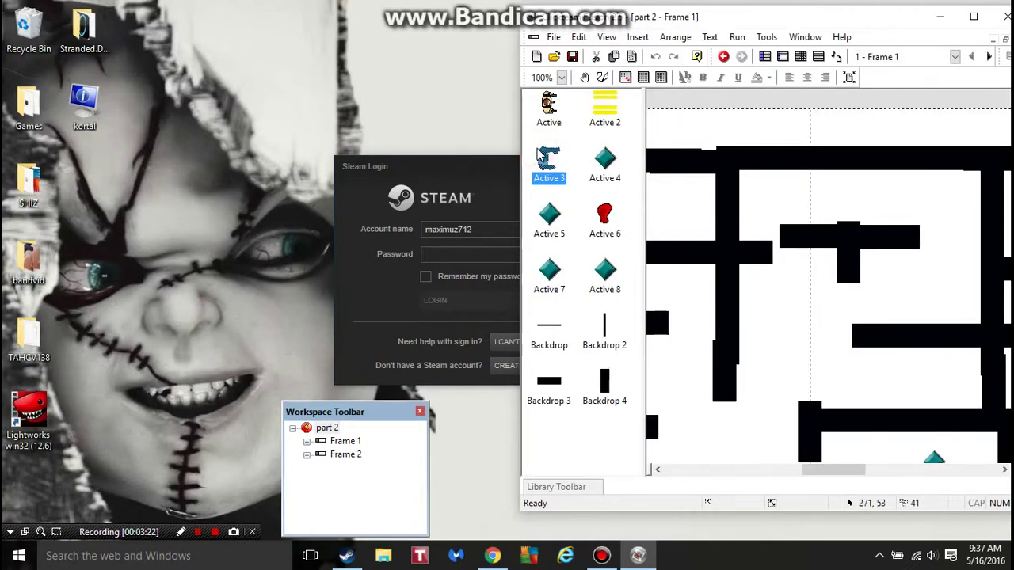
middle_click_drag(805, 240, 999, 186)
middle_click_drag(838, 196, 949, 286)
middle_click_drag(846, 332, 827, 317)
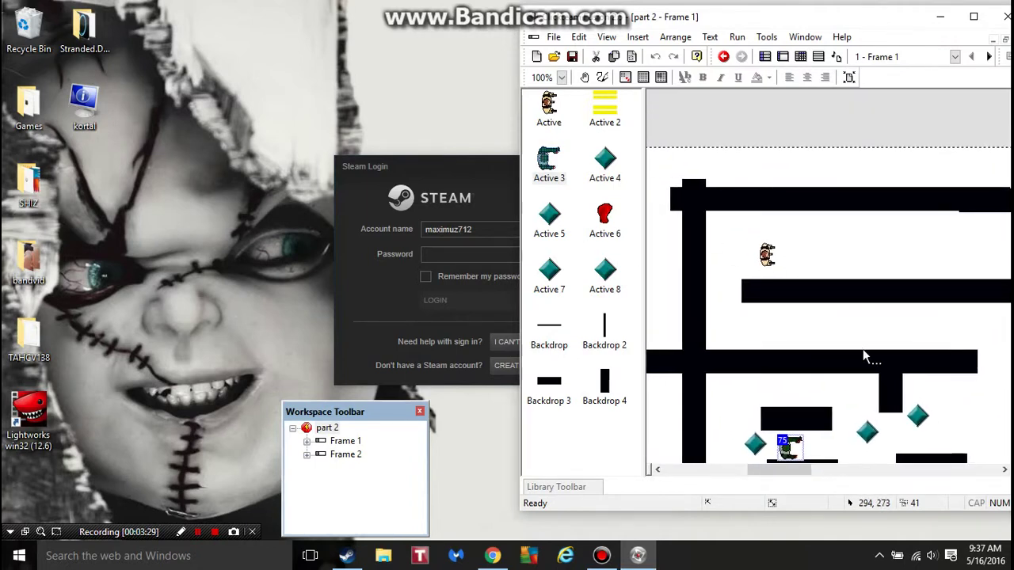
- Run part 2 and test the player's movement from the start through Frame 1's upper corridors
key("F7")
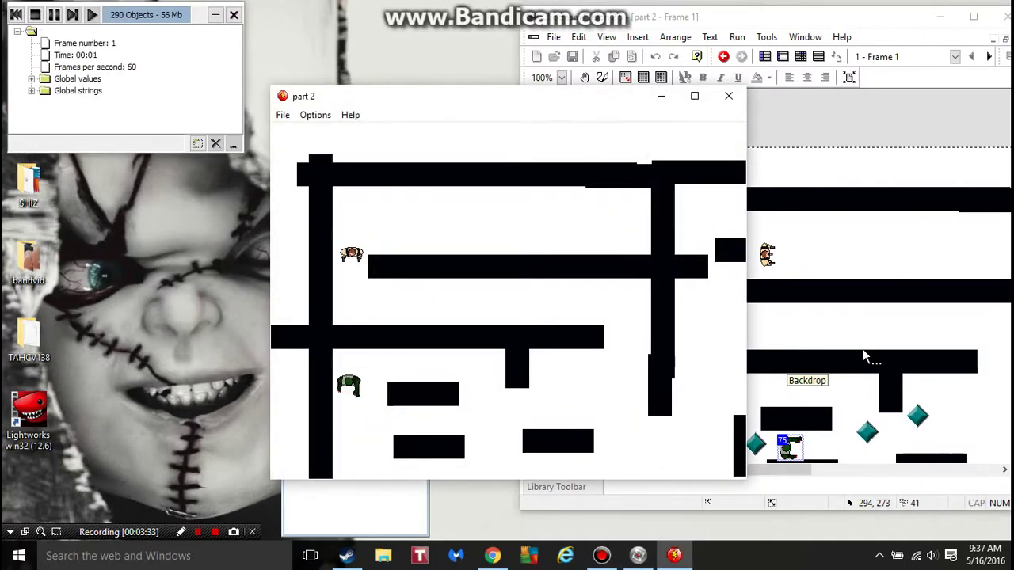
key("Down")
key("Up")
key("Right")
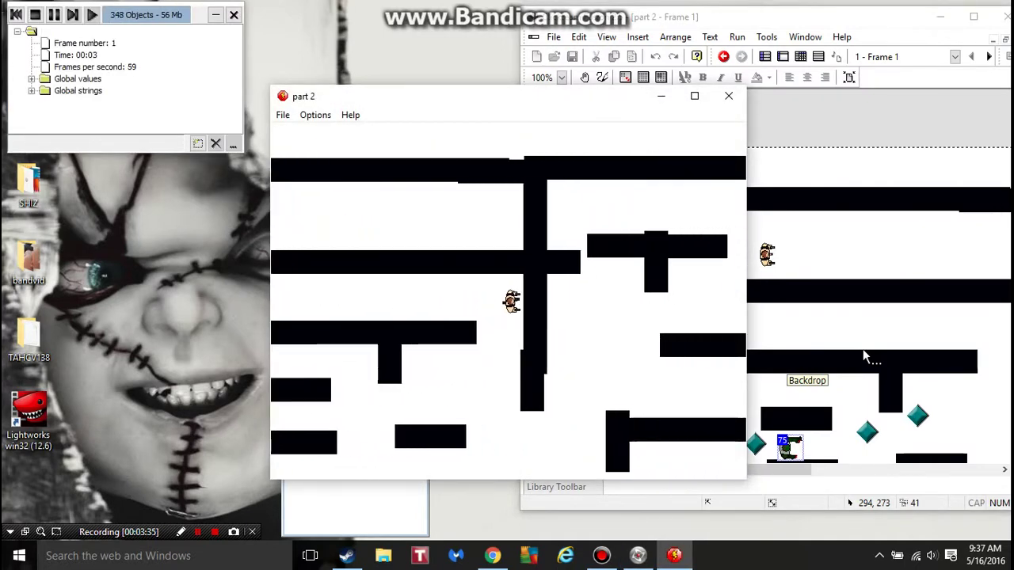
key("Left")
key("Down")
key("Right")
key("Down")
key("space")
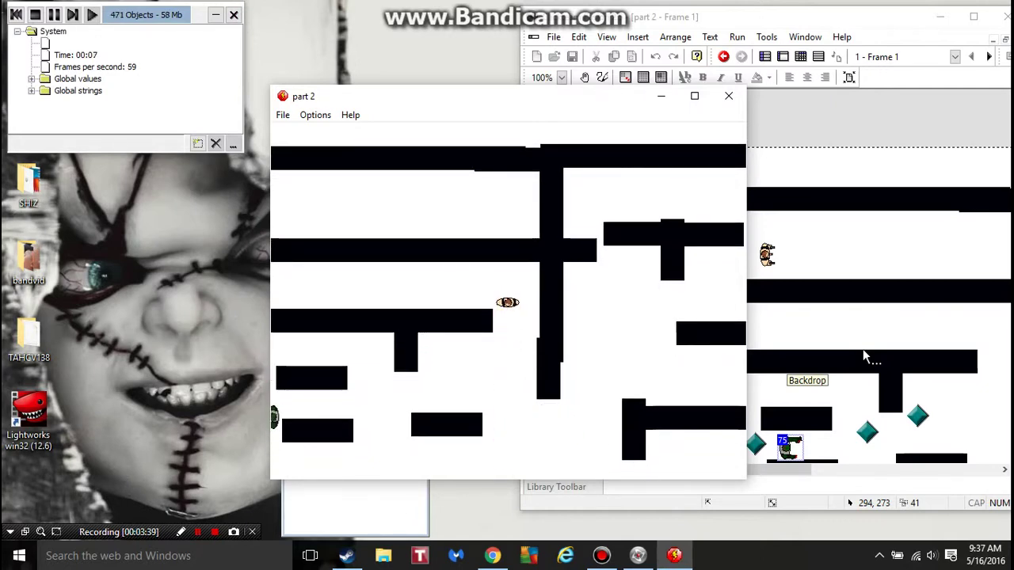
- Move down among the small wall blocks in Frame 1 and test firing along the corridor near the enemies
key("Down")
key("Left")
key("space")
key("space")
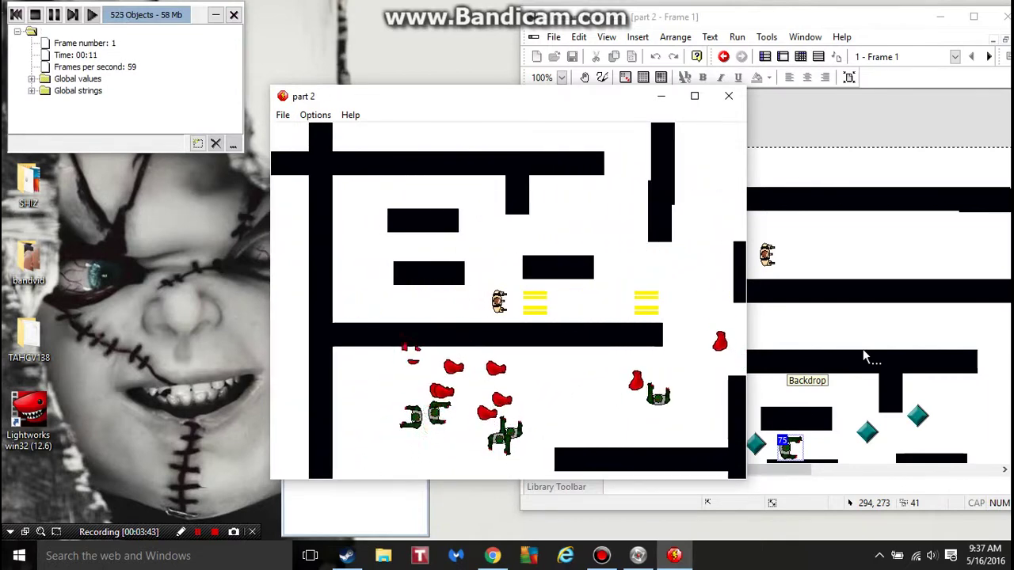
key("space")
key("space")
key("space")
key("space")
- Advance beyond the corridor through the rest of Frame 1's maze and end the part 2 playtest
key("Down")
key("Right")
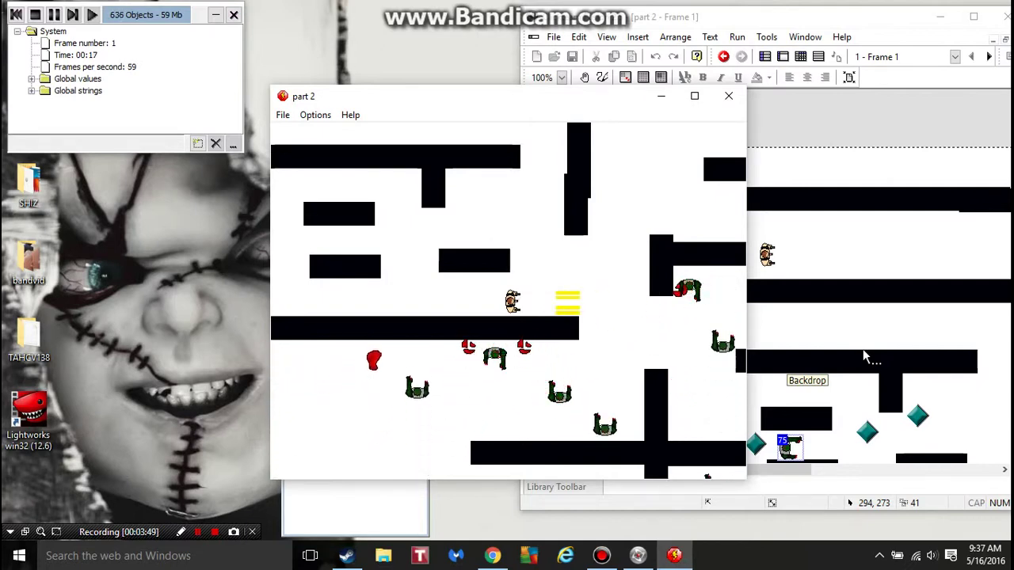
key("Right")
key("Up")
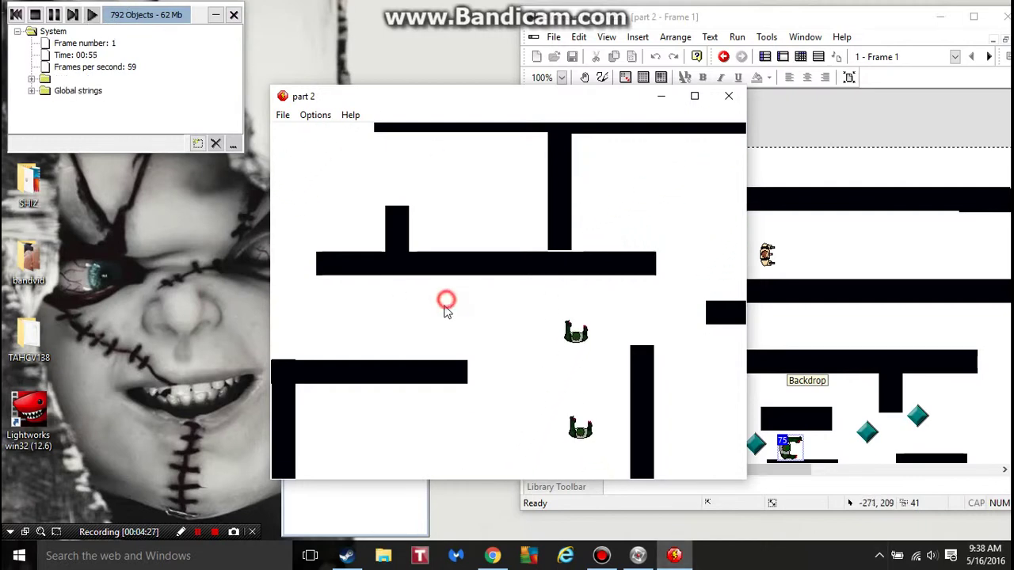
left_click(729, 95)
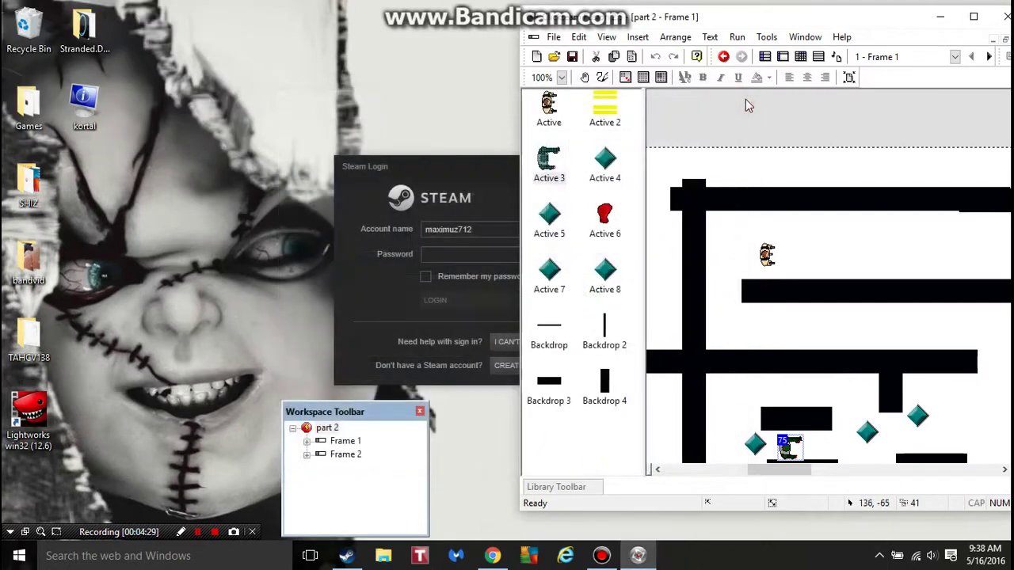
- Run part 2 again, play through the maze to the large character in the lower area, and close the game
key("F8")
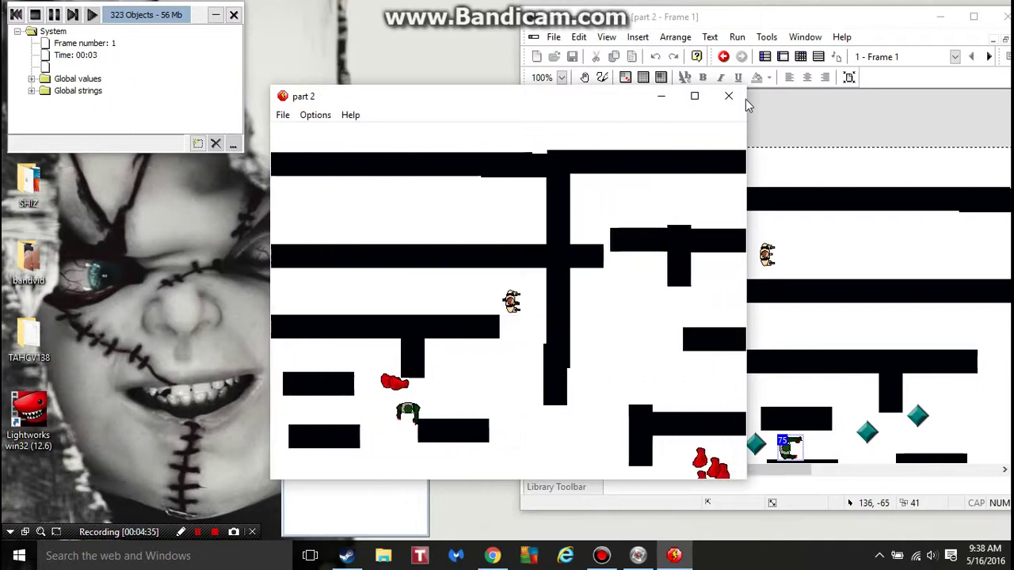
key("Left")
key("Right")
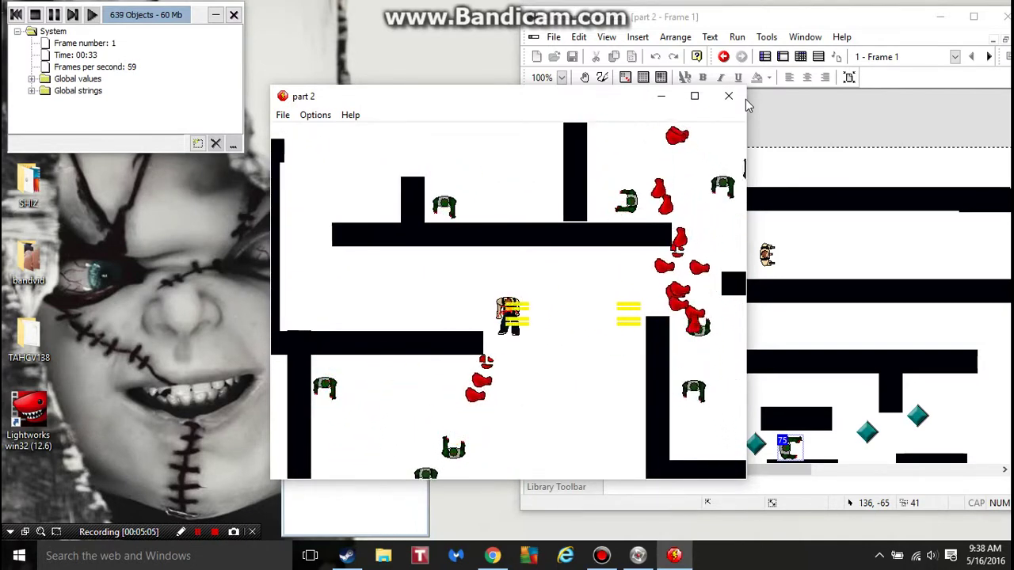
left_click(729, 96)
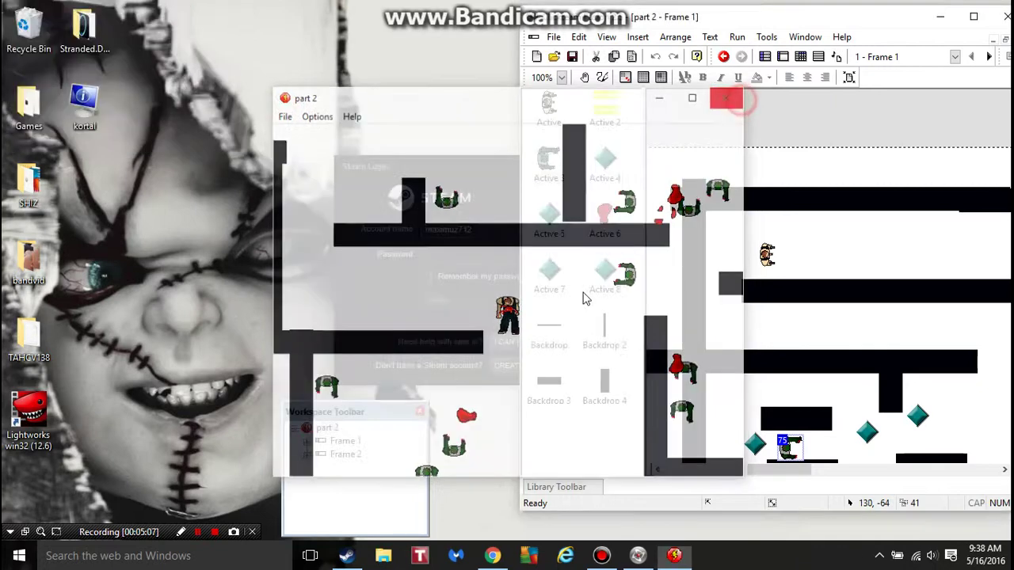
right_click(92, 554)
left_click(461, 37)
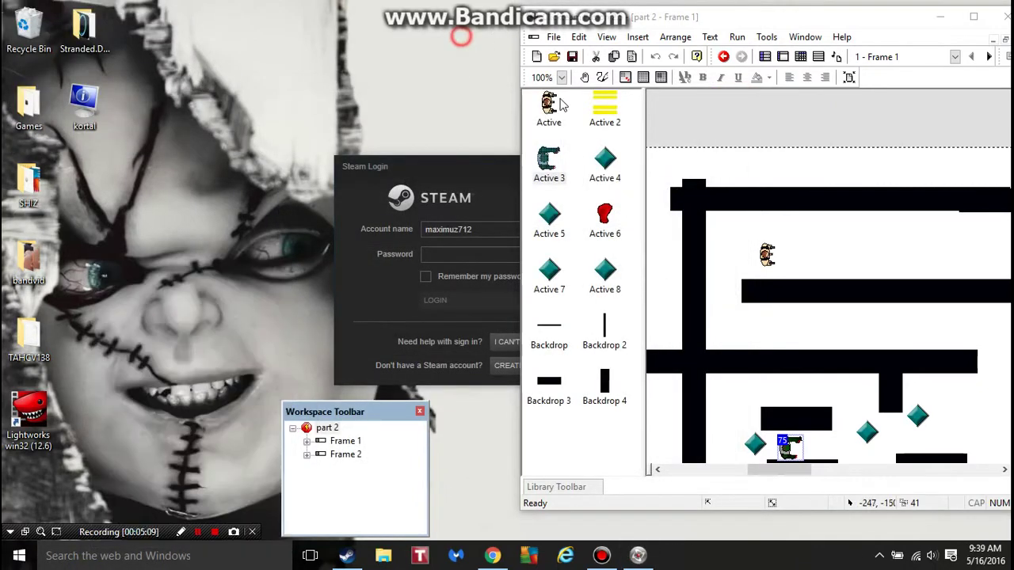
- Examine the layout of Frame 1 from the start area through the lower maze to the enemy clusters on its far side
scroll(862, 342, "down", 10)
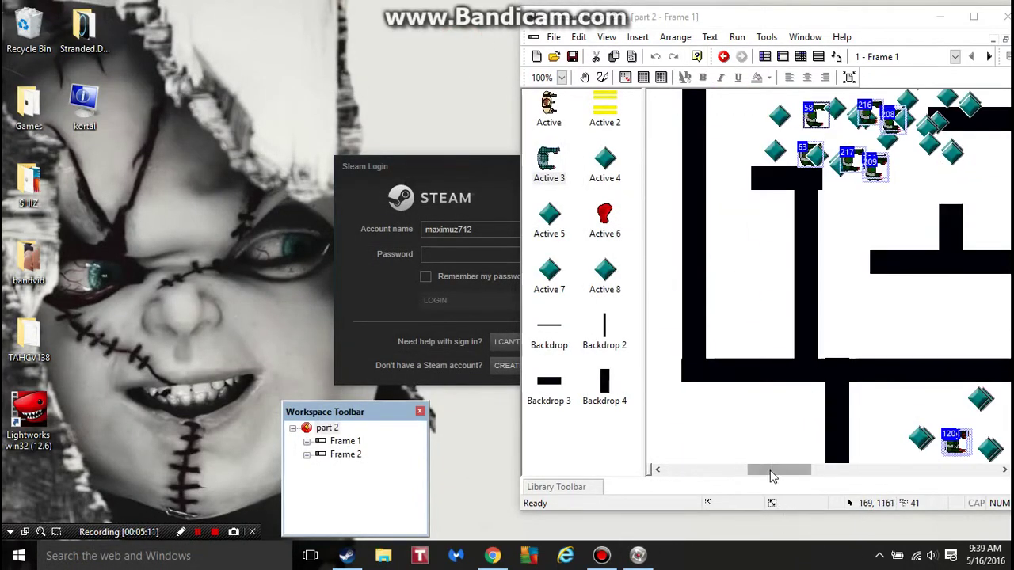
left_click_drag(778, 473, 832, 470)
scroll(737, 323, "down", 2)
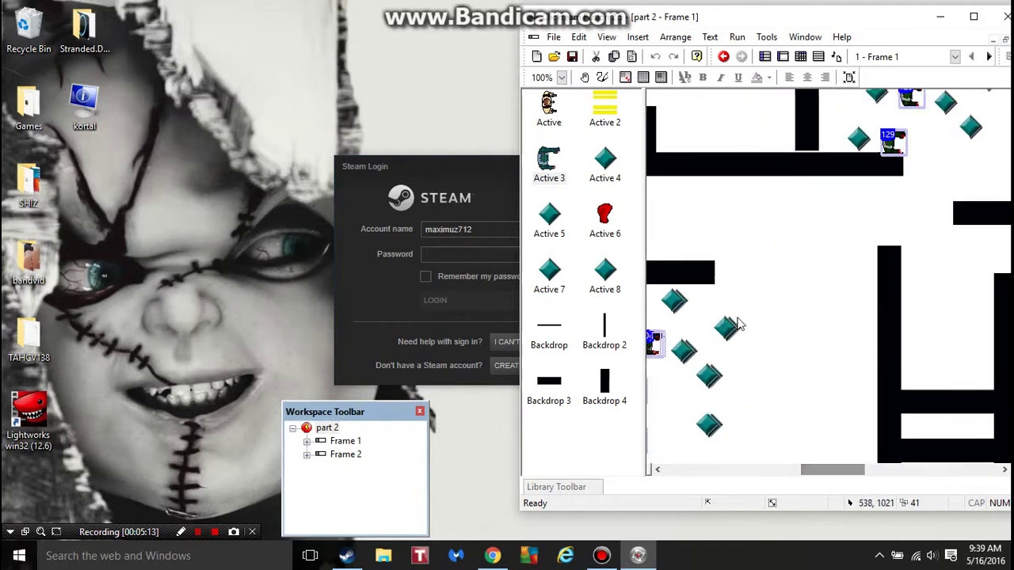
scroll(780, 429, "up", 3)
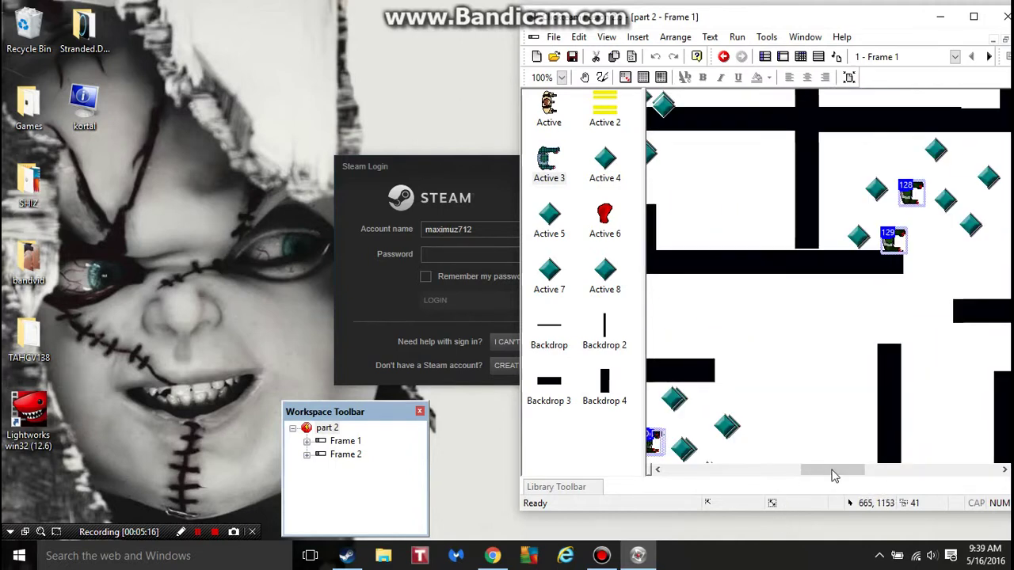
left_click_drag(834, 471, 902, 363)
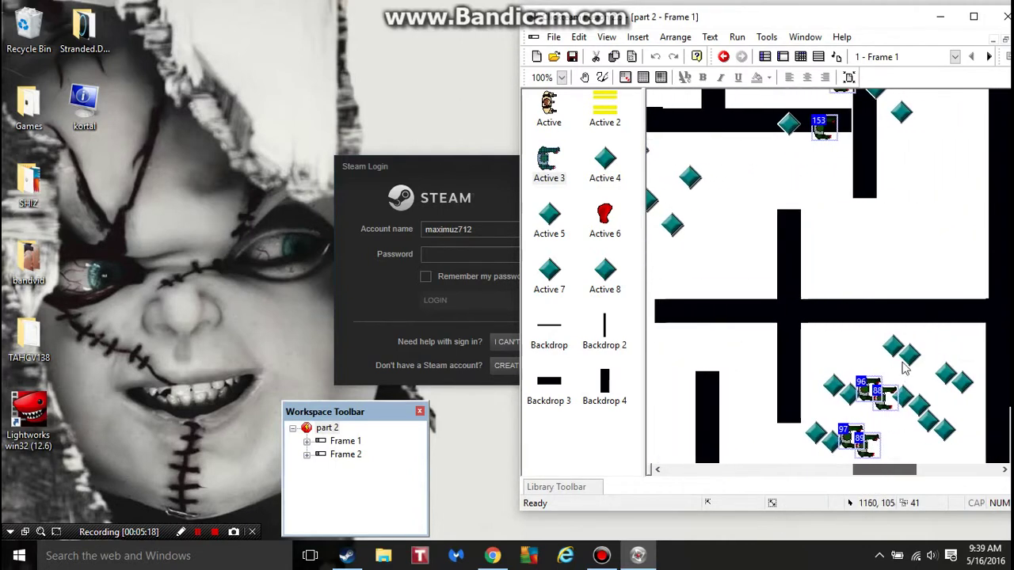
scroll(905, 368, "down", 3)
scroll(849, 335, "up", 2)
scroll(848, 335, "down", 2)
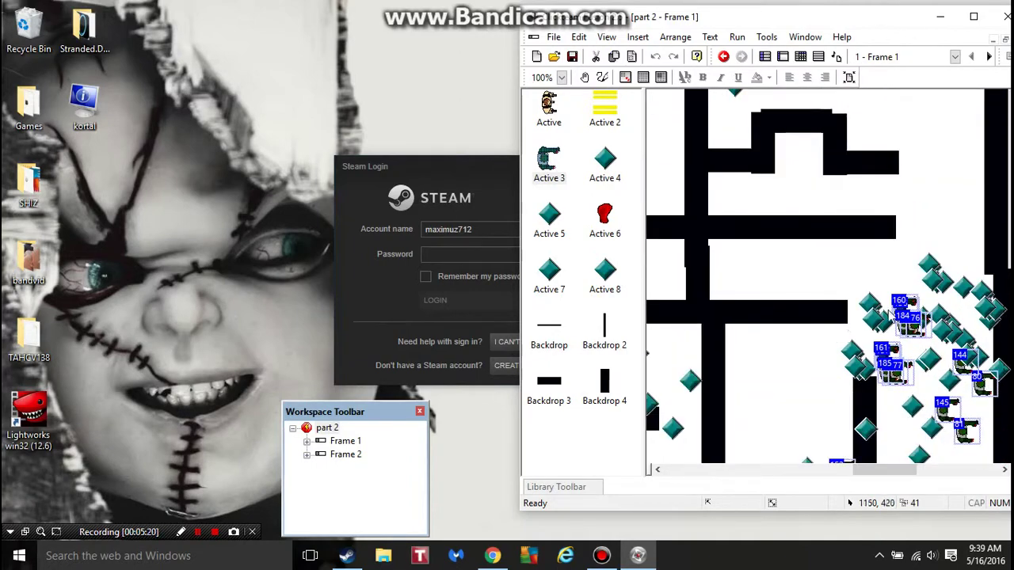
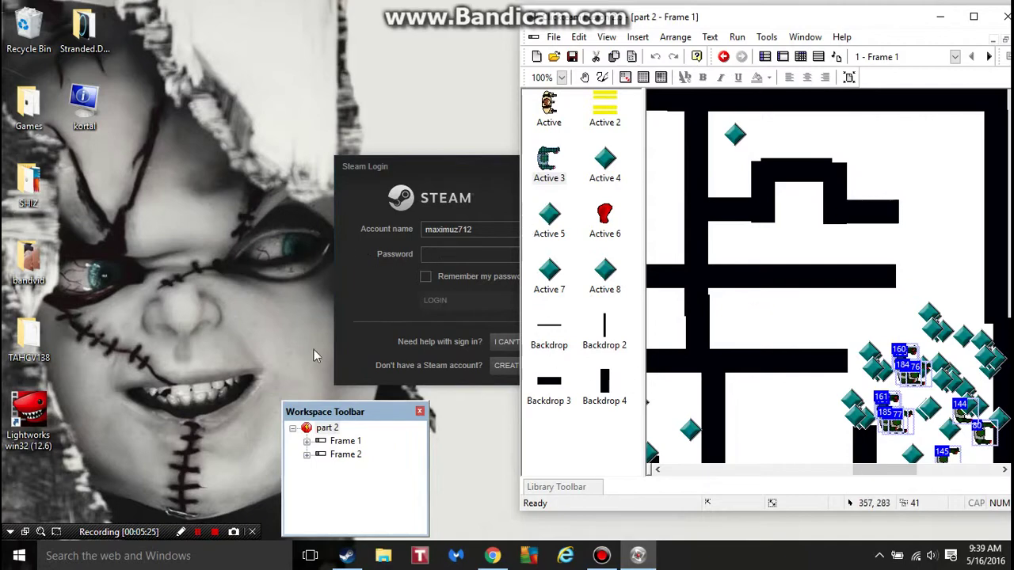
- Pause the Bandicam recording, and maximize the Clickteam Fusion window showing Frame 1 of part 2
left_click(601, 557)
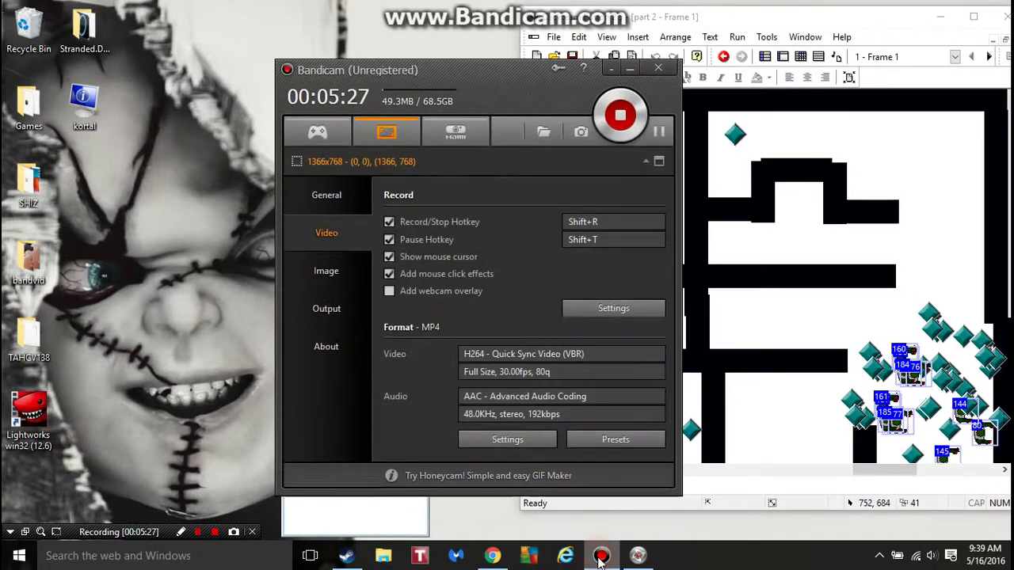
left_click(659, 132)
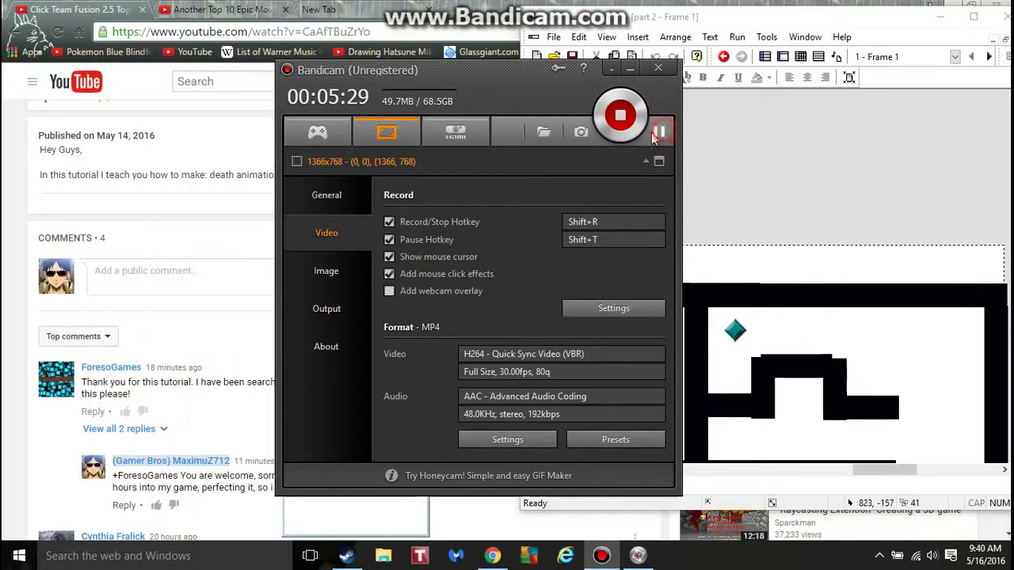
left_click(768, 206)
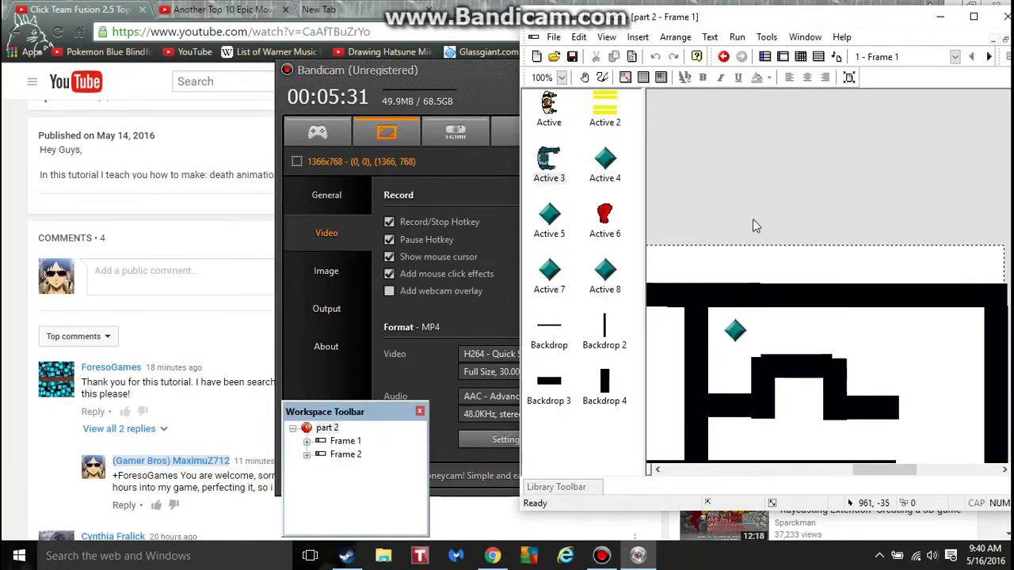
left_click(973, 16)
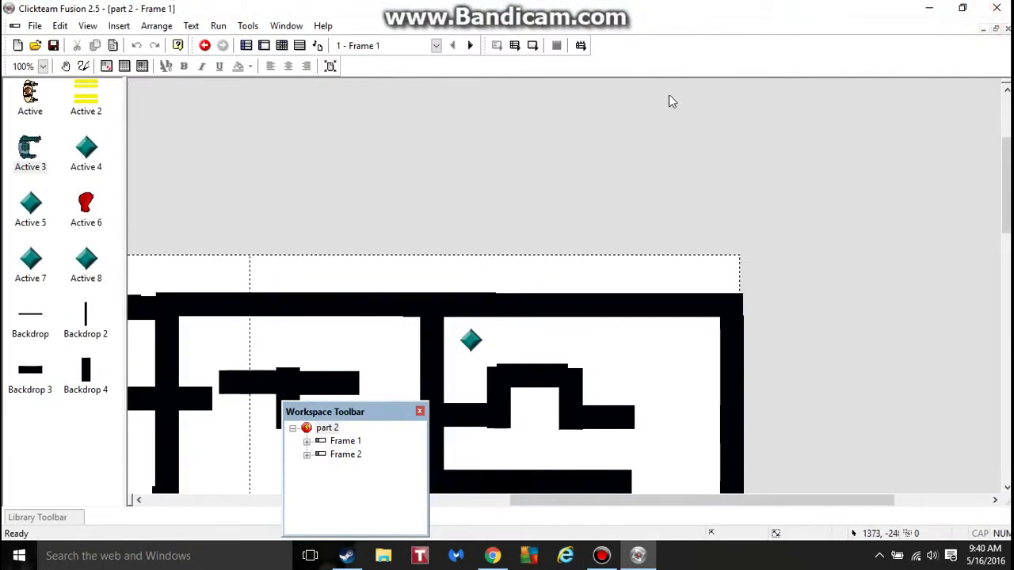
- Review Frame 1 from its lower end back to the first enemy rooms, and move the Workspace Toolbar off the maze
scroll(625, 276, "down", 10)
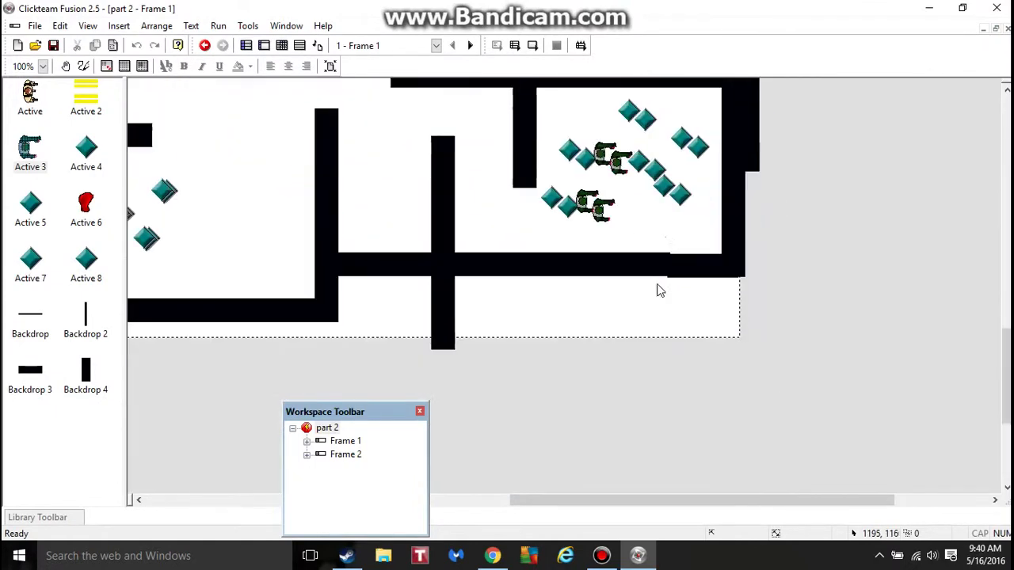
scroll(659, 290, "down", 2)
scroll(679, 280, "up", 8)
left_click_drag(771, 499, 493, 432)
scroll(526, 426, "up", 4)
left_click(296, 326)
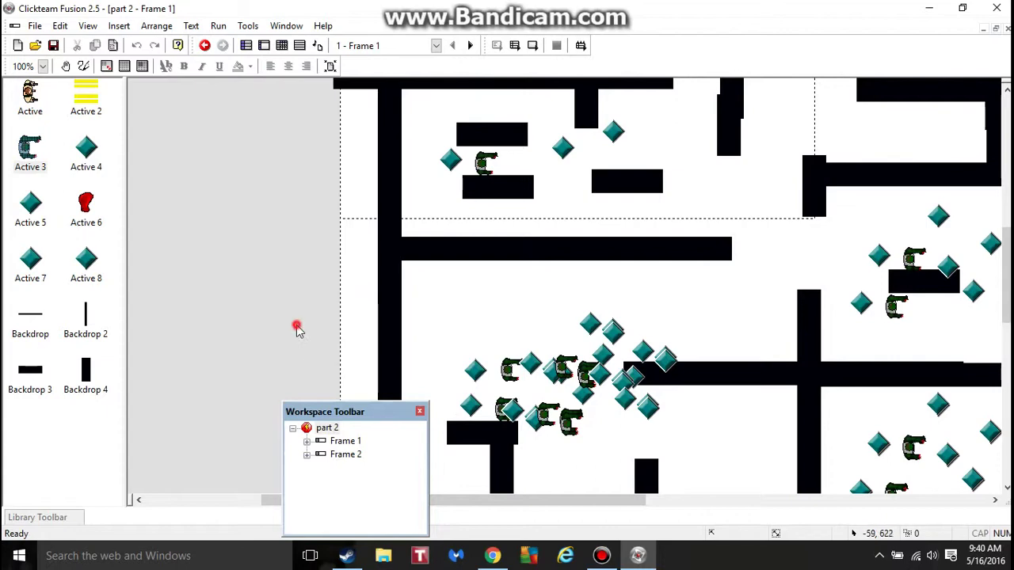
left_click_drag(340, 409, 91, 406)
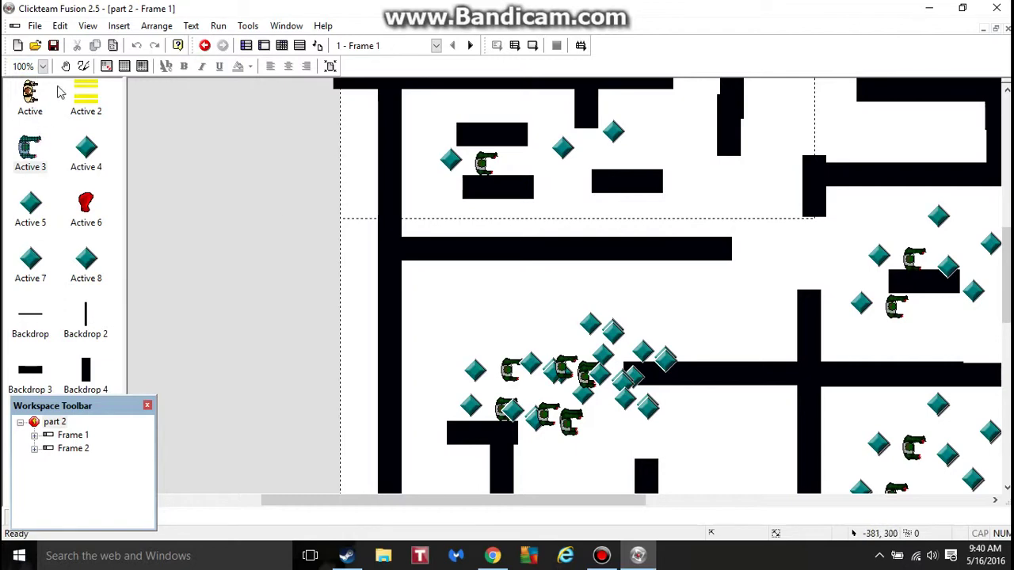
- Examine the player's starting area in Frame 1 and how walls, enemies and diamonds are placed in the neighbouring rooms
middle_click_drag(505, 317, 534, 499)
middle_click_drag(572, 283, 447, 261)
right_click(446, 262)
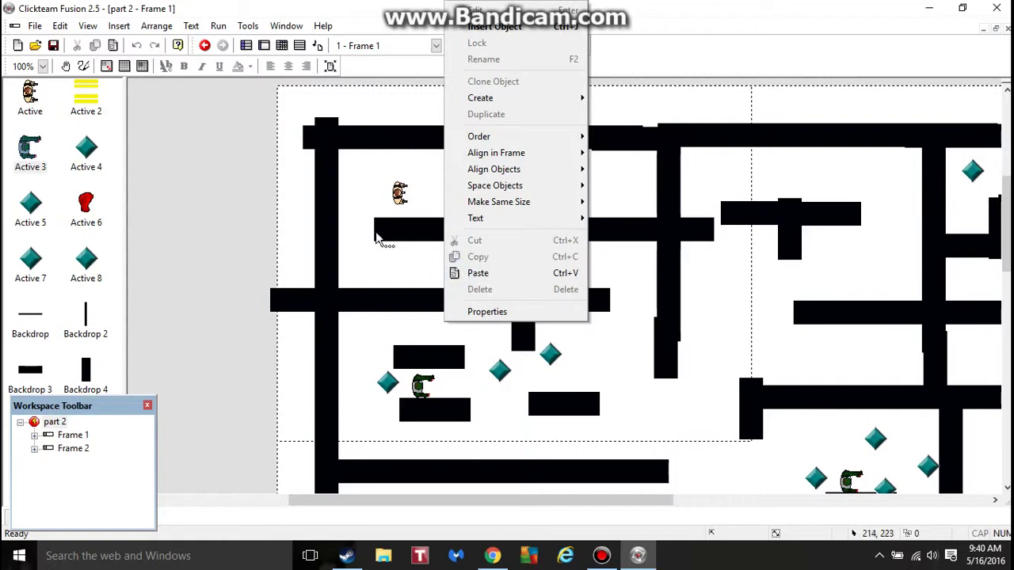
right_click(144, 96)
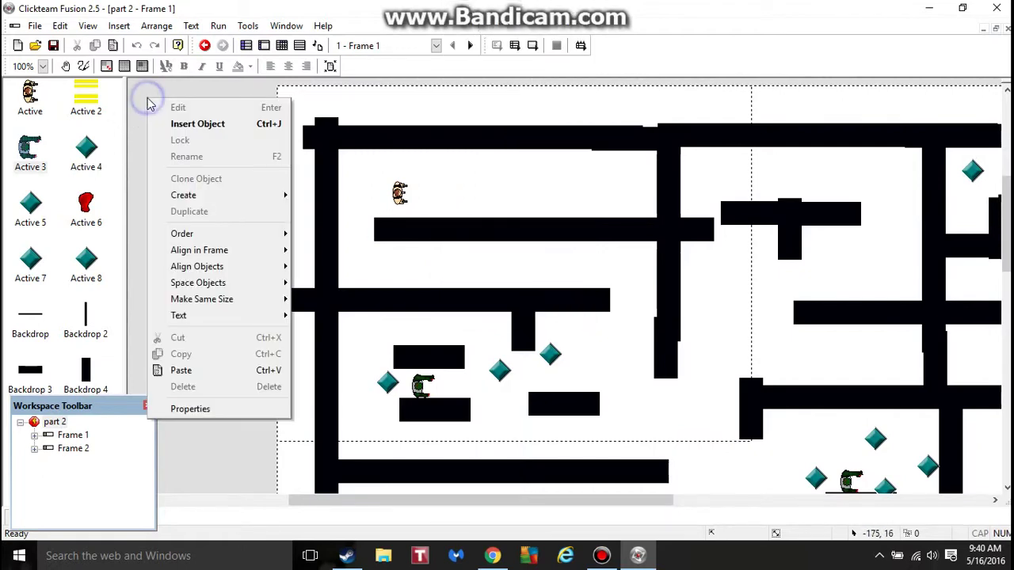
left_click(255, 93)
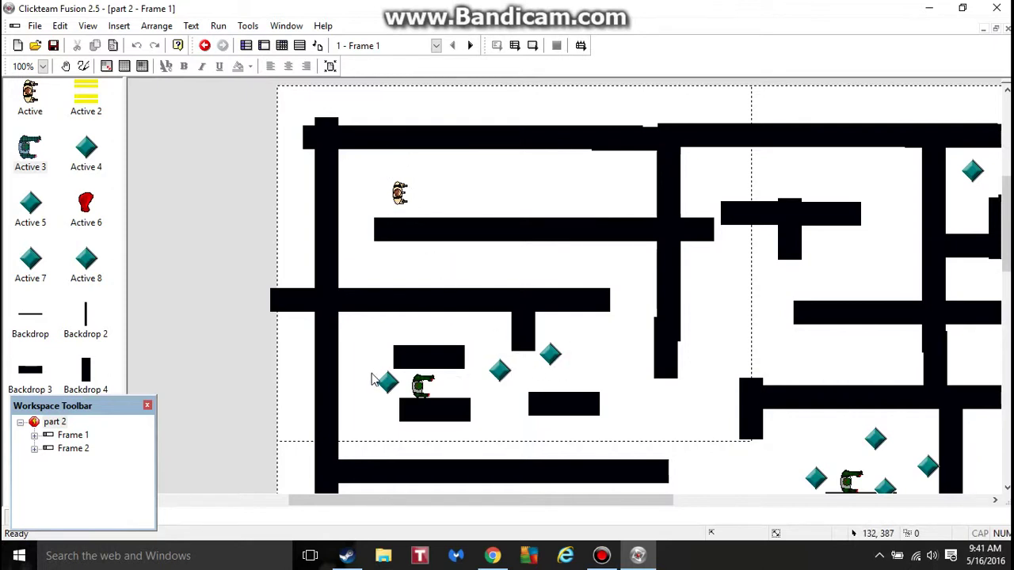
middle_click_drag(653, 291, 626, 254)
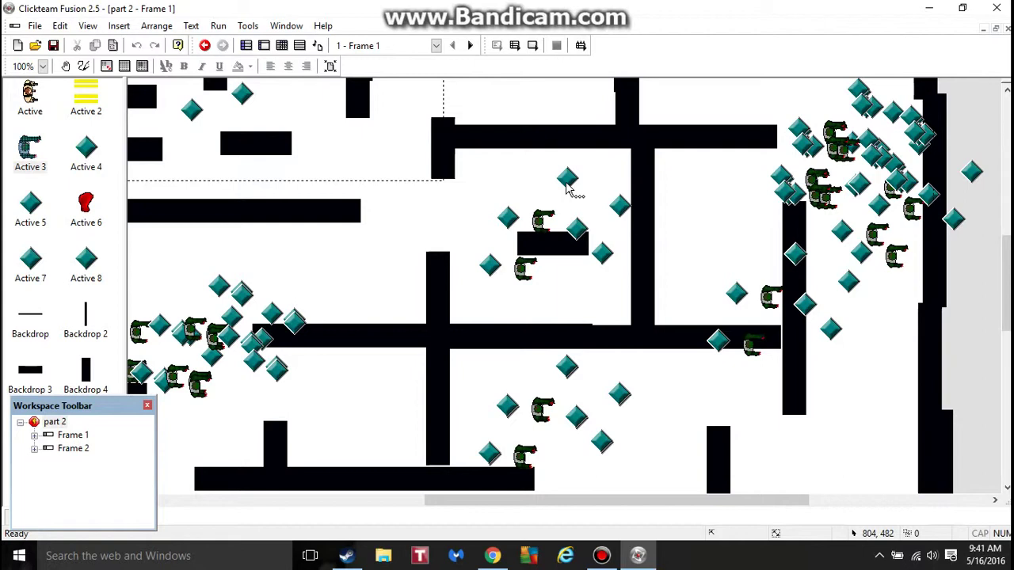
left_click(976, 561)
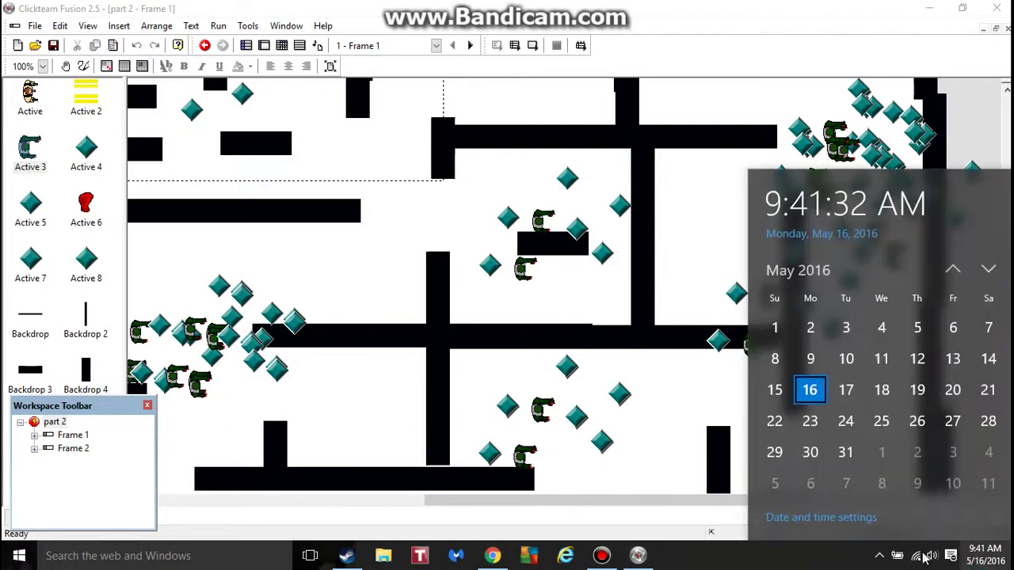
left_click(443, 228)
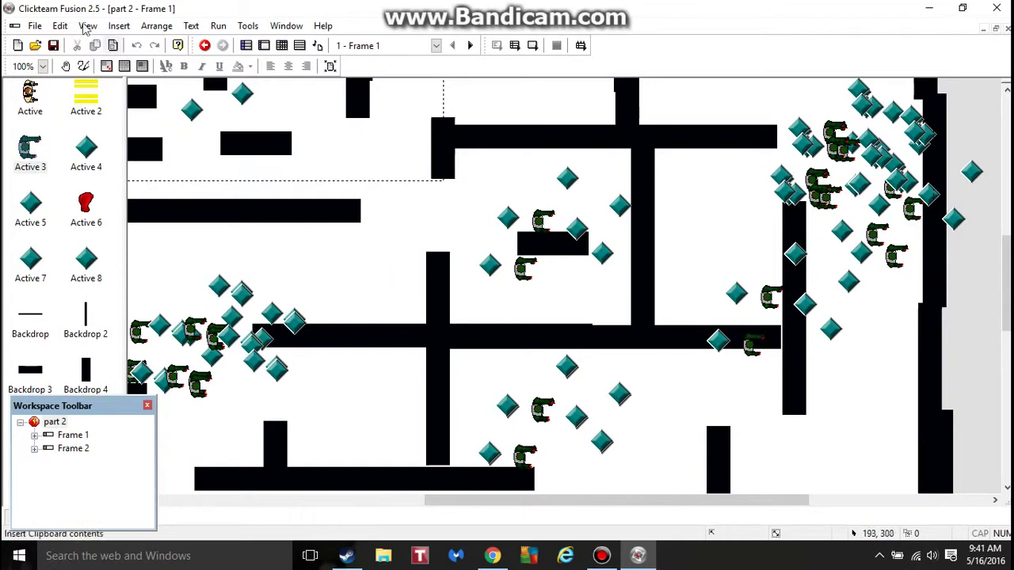
middle_click_drag(294, 288, 552, 289)
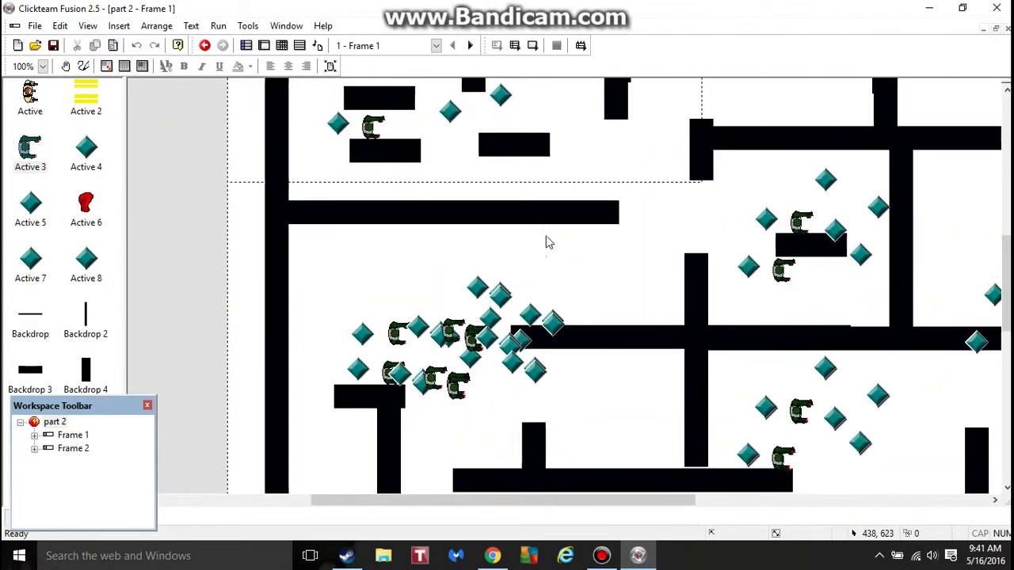
left_click(492, 317)
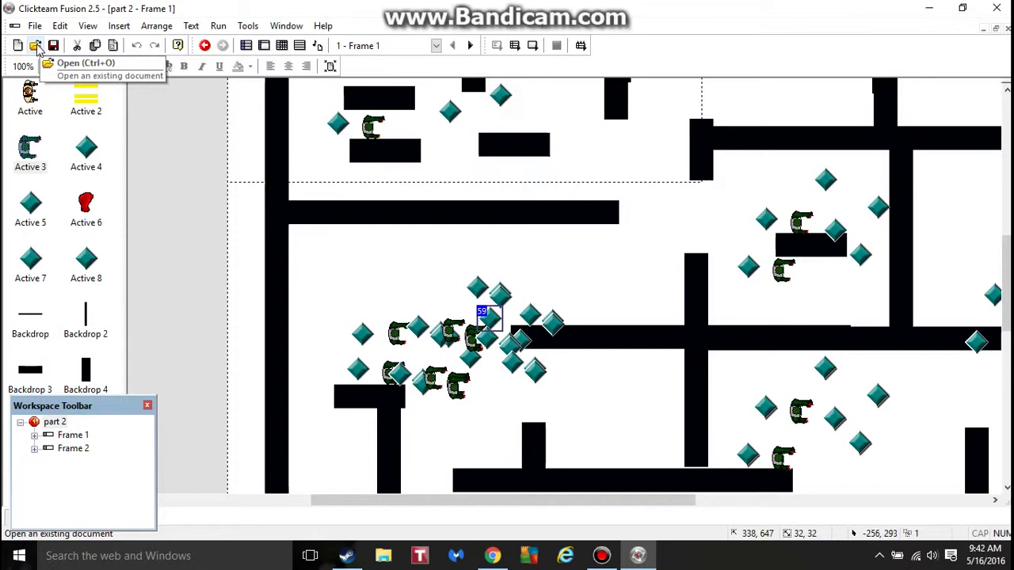
- Open the "a game" project from the Documents folder, dismiss the free-version limit notice, and select the project in the workspace
left_click(35, 46)
scroll(499, 317, "down", 3)
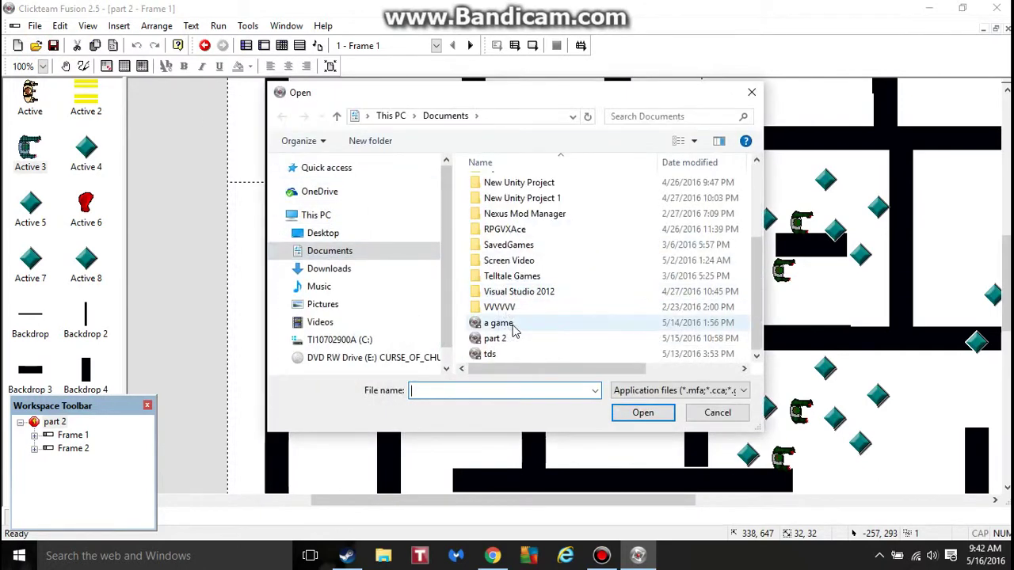
double_click(499, 323)
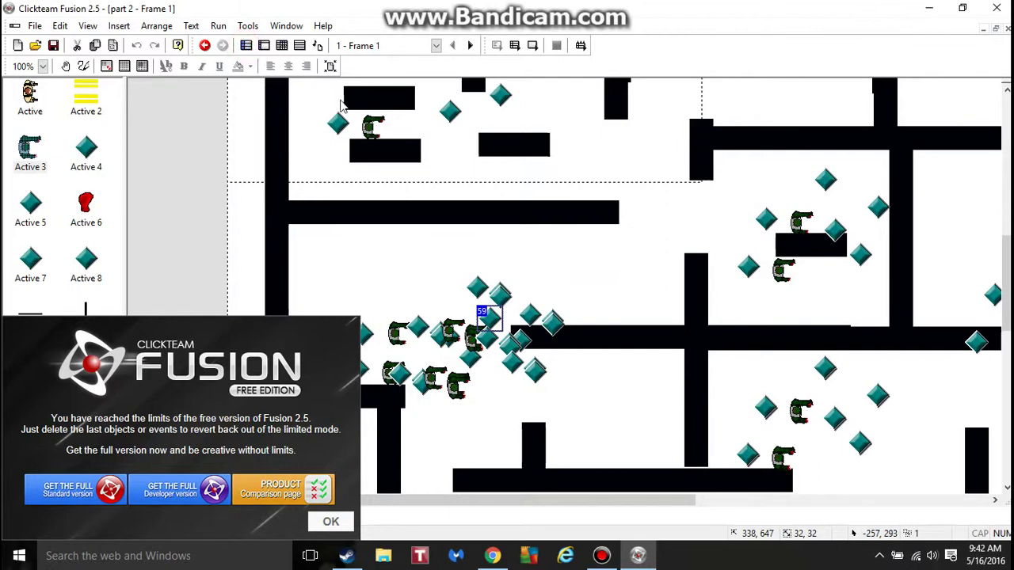
left_click(331, 526)
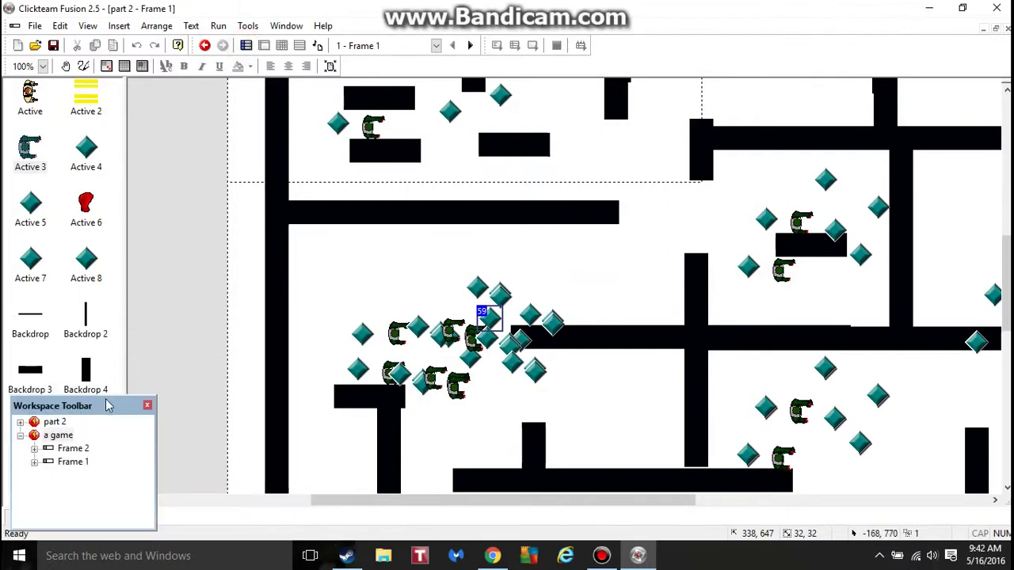
left_click(63, 435)
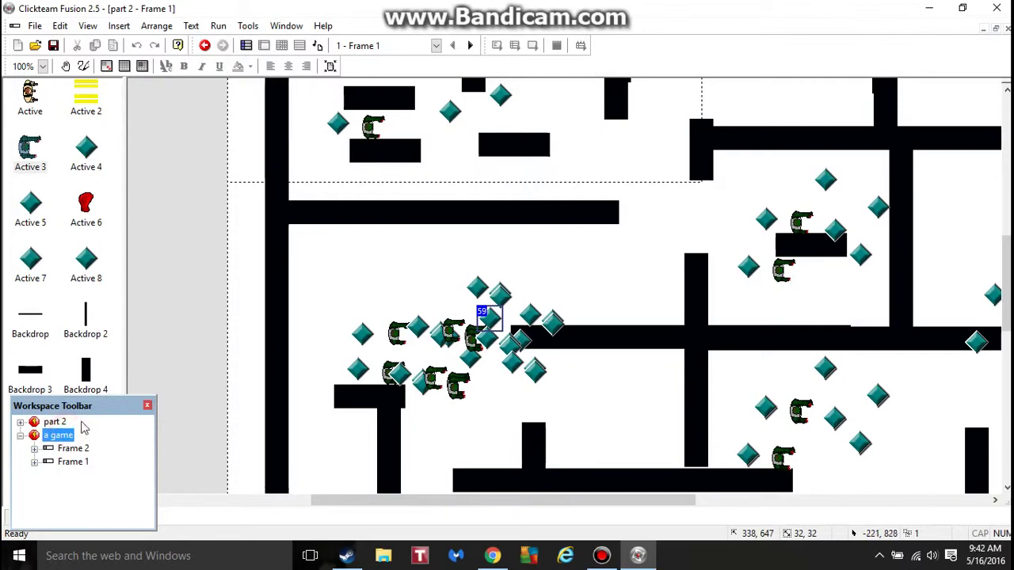
left_click(1010, 3)
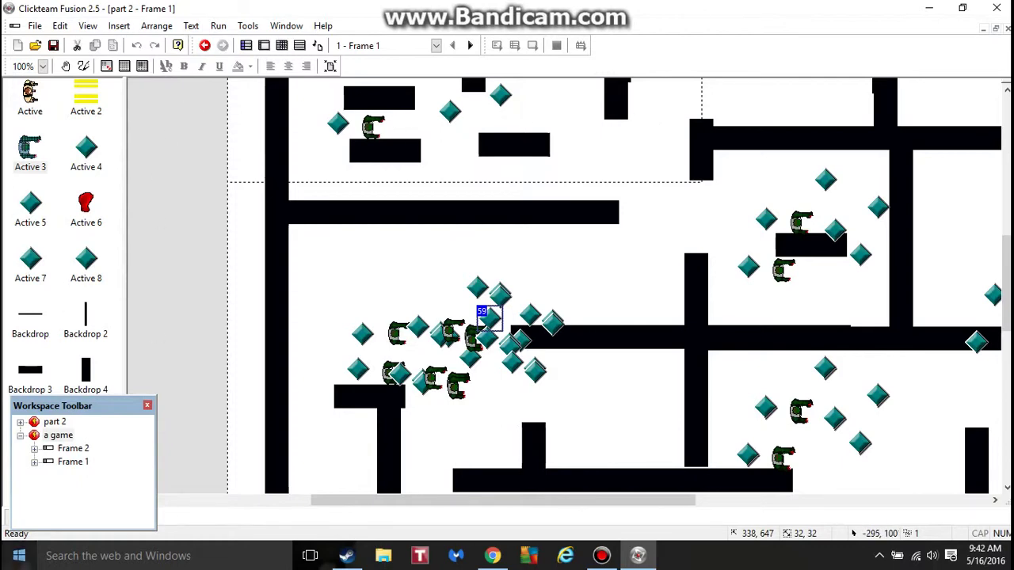
left_click(76, 440)
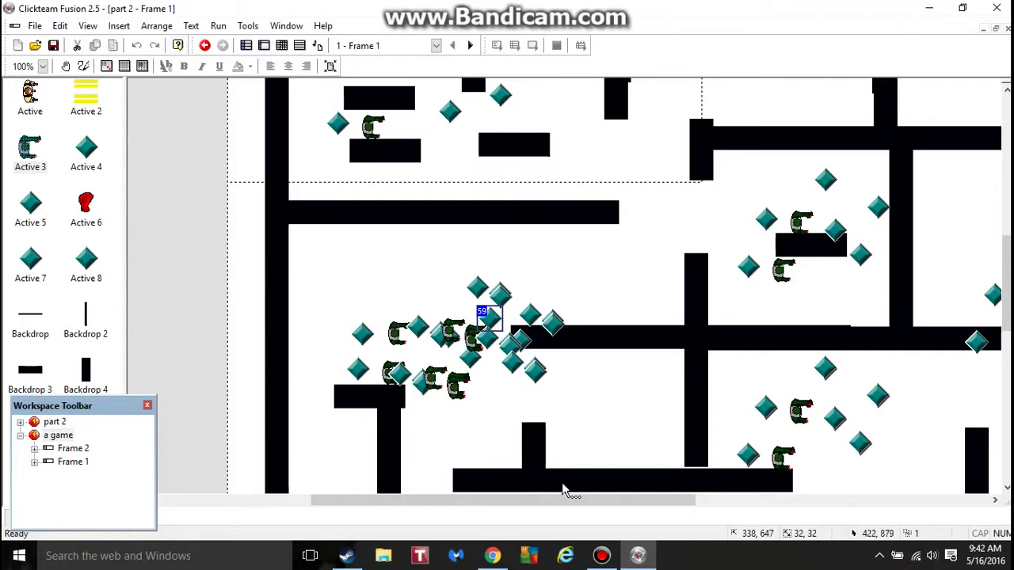
left_click(601, 556)
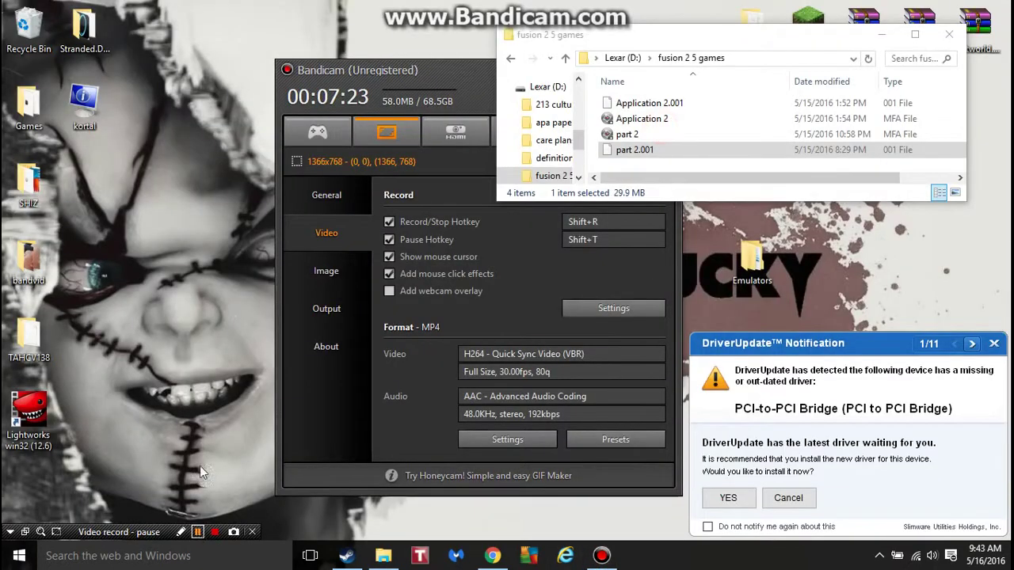
key("shift+t")
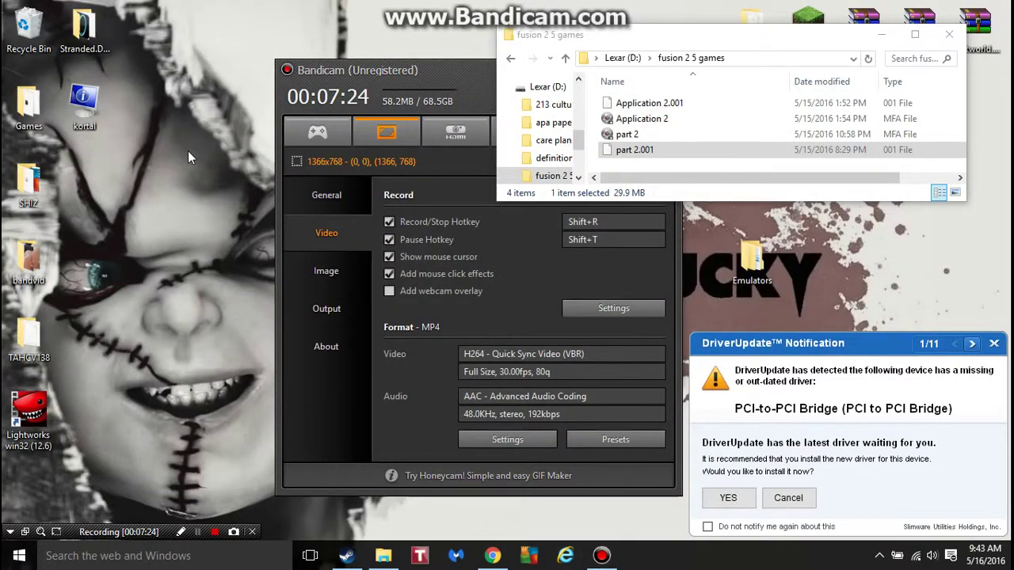
left_click(171, 256)
scroll(651, 112, "right", 2)
scroll(651, 112, "left", 2)
scroll(652, 112, "right", 2)
scroll(651, 113, "left", 2)
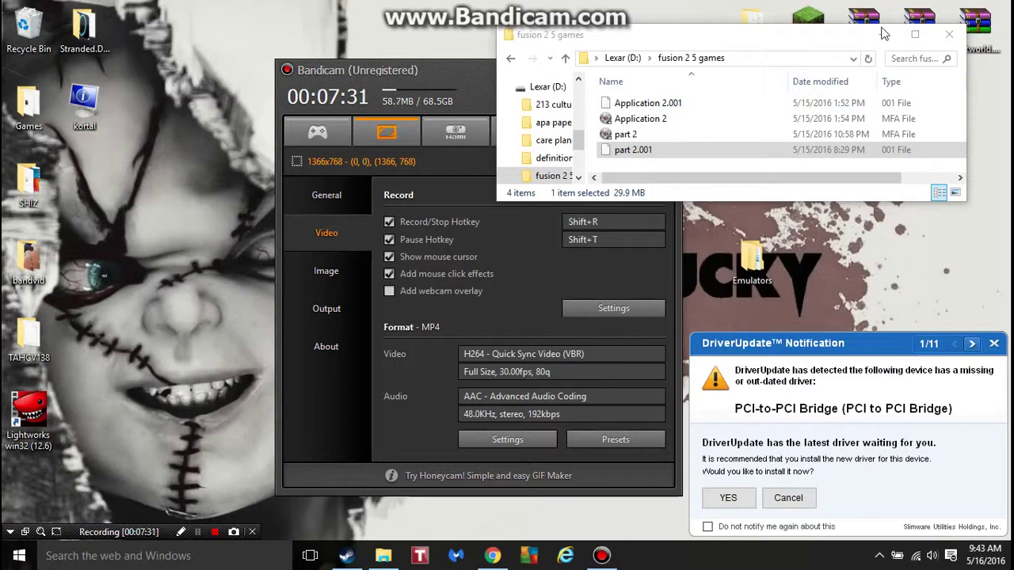
- Minimize the "fusion 2 5 games" folder window and start Clickteam Fusion 2.5
left_click(880, 36)
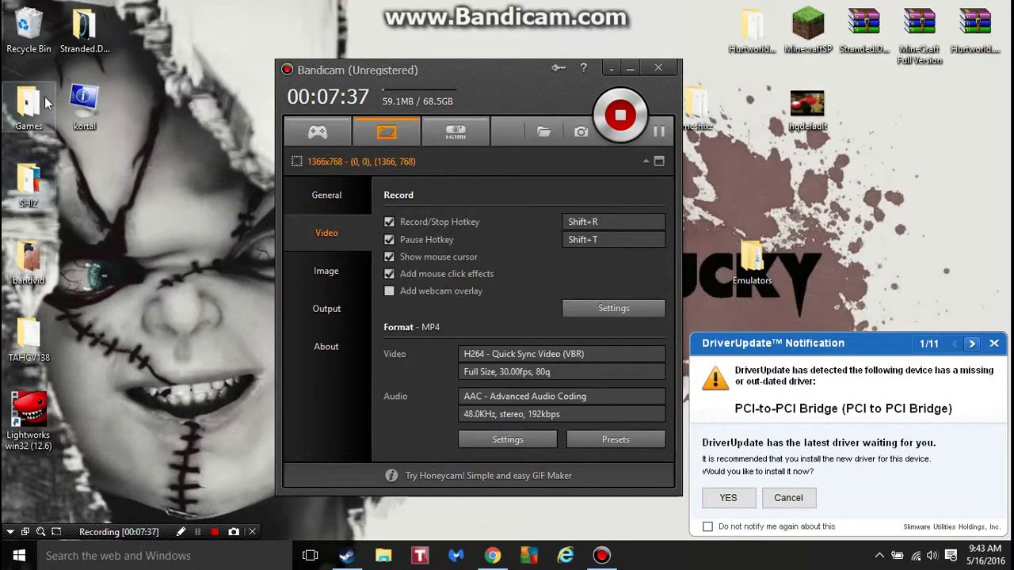
left_click(19, 556)
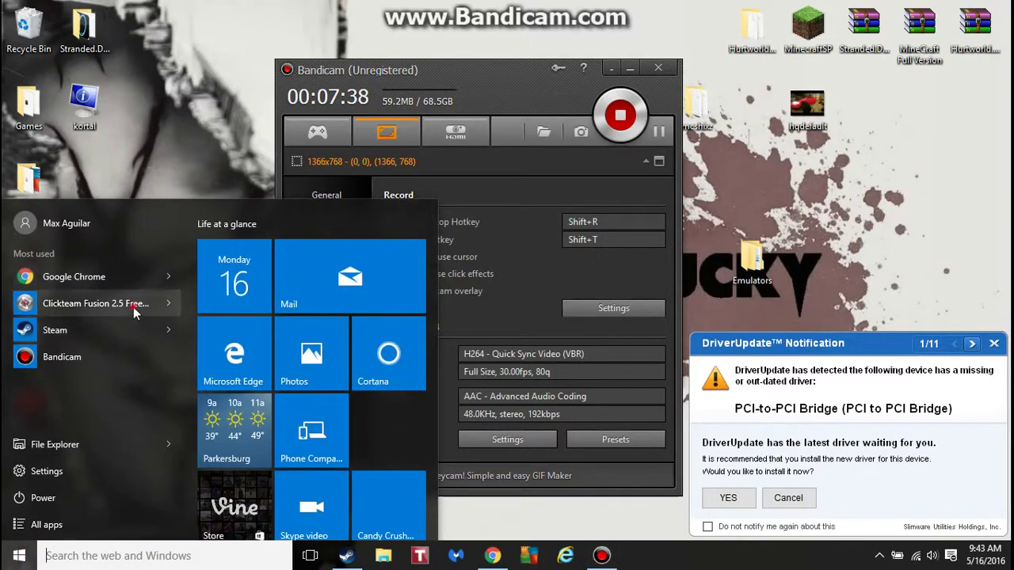
left_click(87, 366)
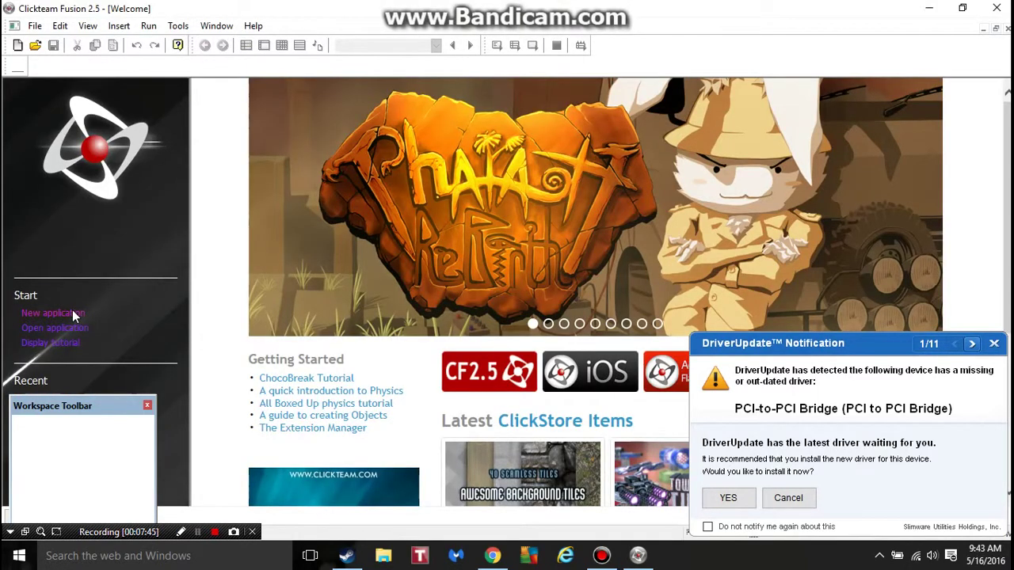
- Open the "a game" project from the Documents folder and display the layout of its Frame 1
left_click(35, 26)
left_click(60, 61)
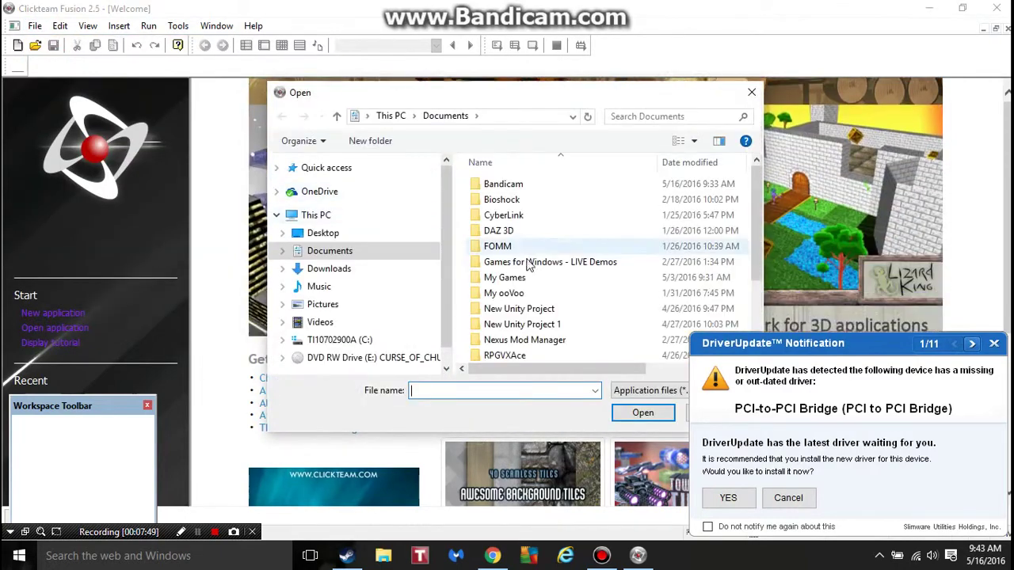
scroll(465, 261, "down", 3)
left_click(529, 345)
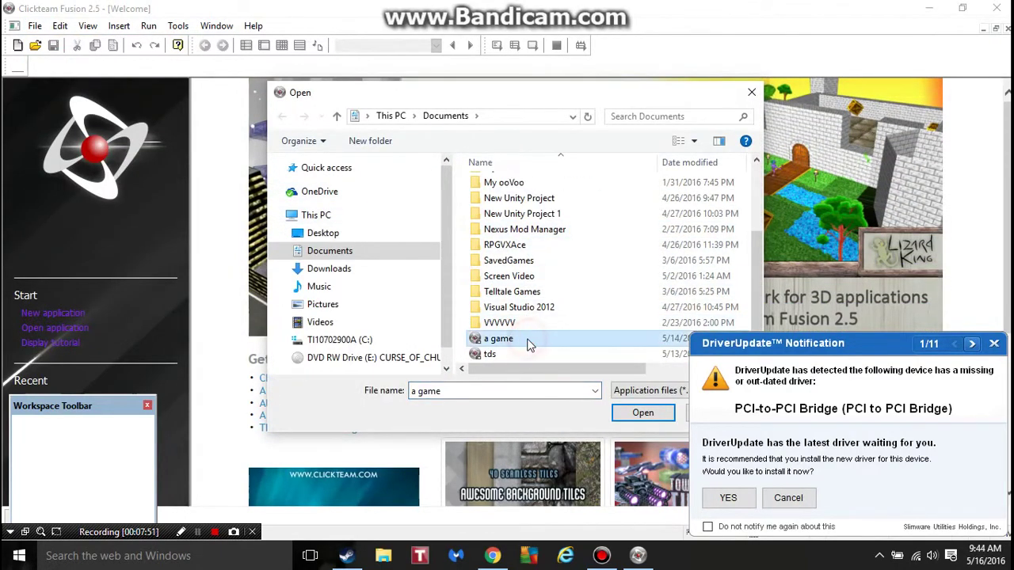
double_click(528, 346)
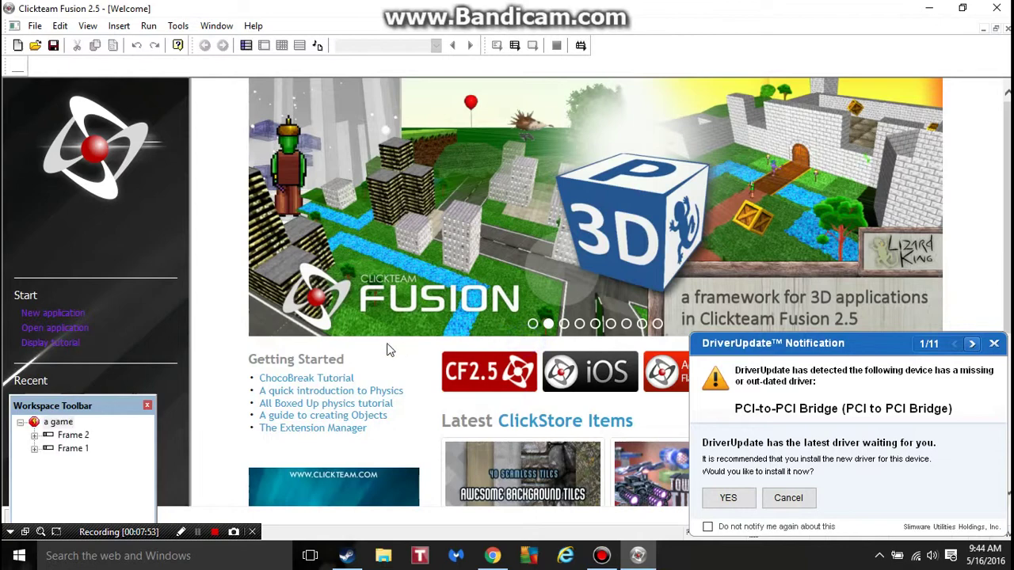
double_click(73, 449)
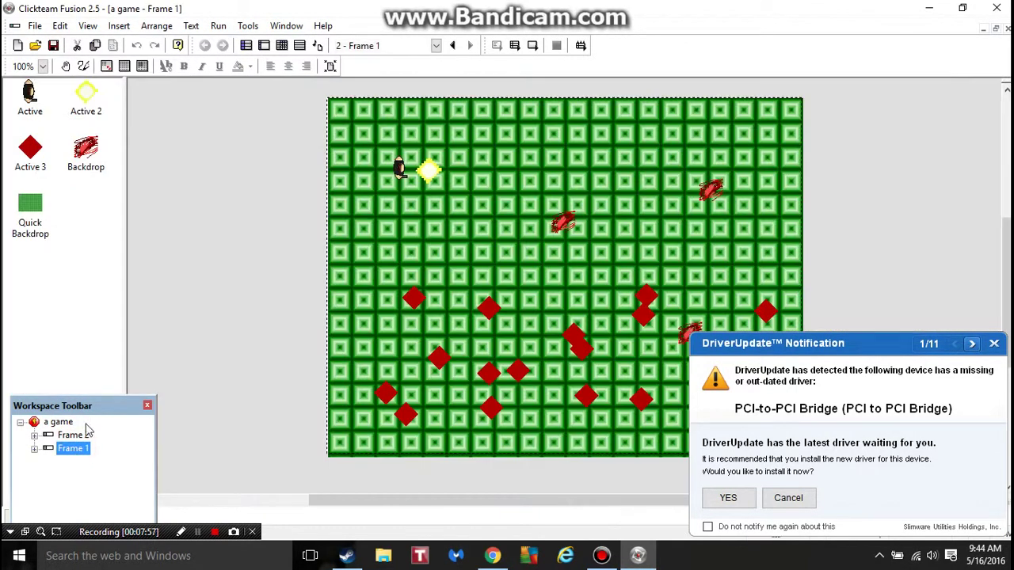
- Display the layout of Frame 2 and close the DriverUpdate notification covering it
left_click(73, 435)
left_click(75, 435)
left_click(94, 435)
left_click(118, 449)
double_click(51, 435)
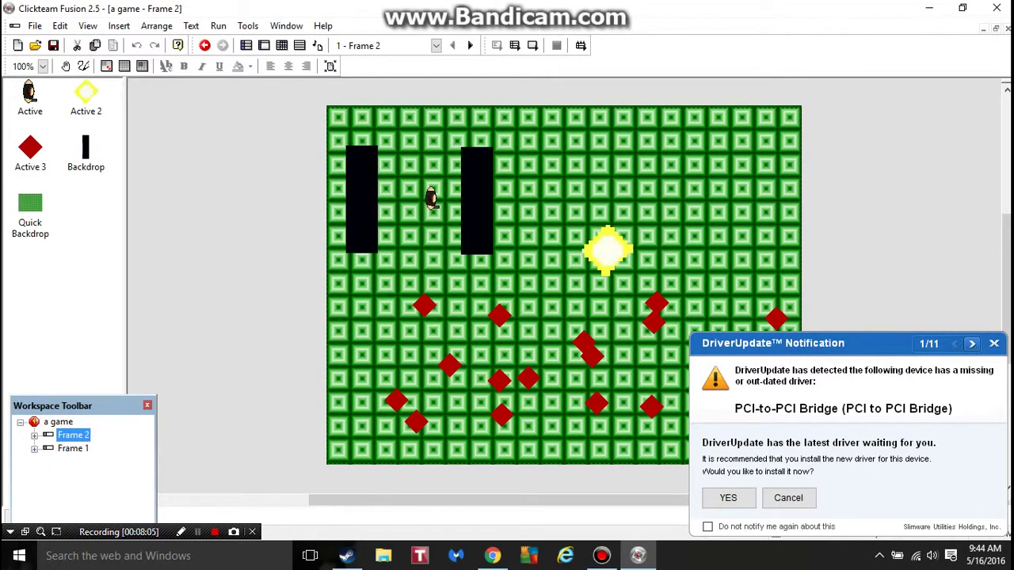
left_click(994, 343)
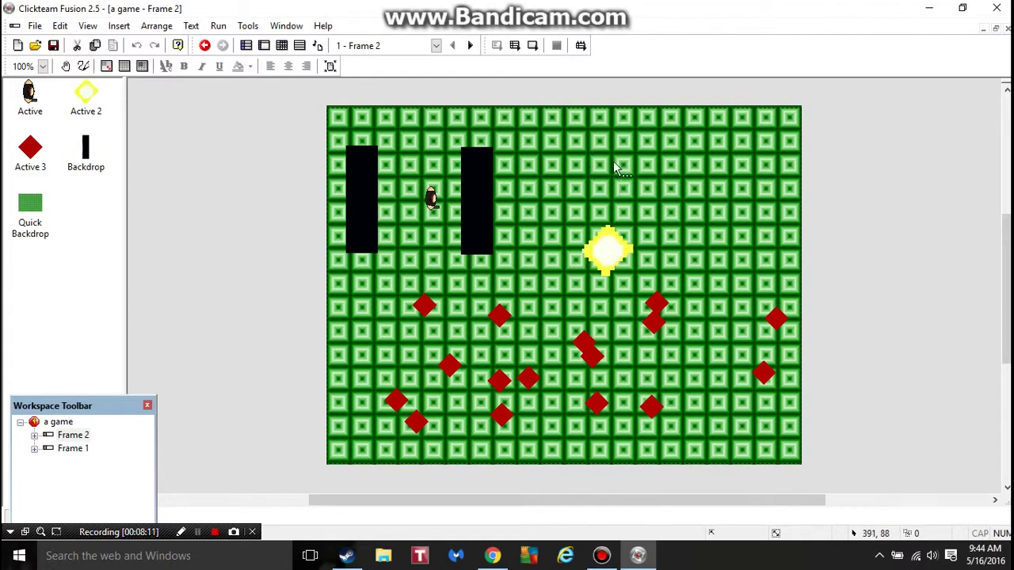
- Return to Frame 1 and examine how the player, yellow shot, red diamonds and backdrops are laid out on the green field
left_click(72, 449)
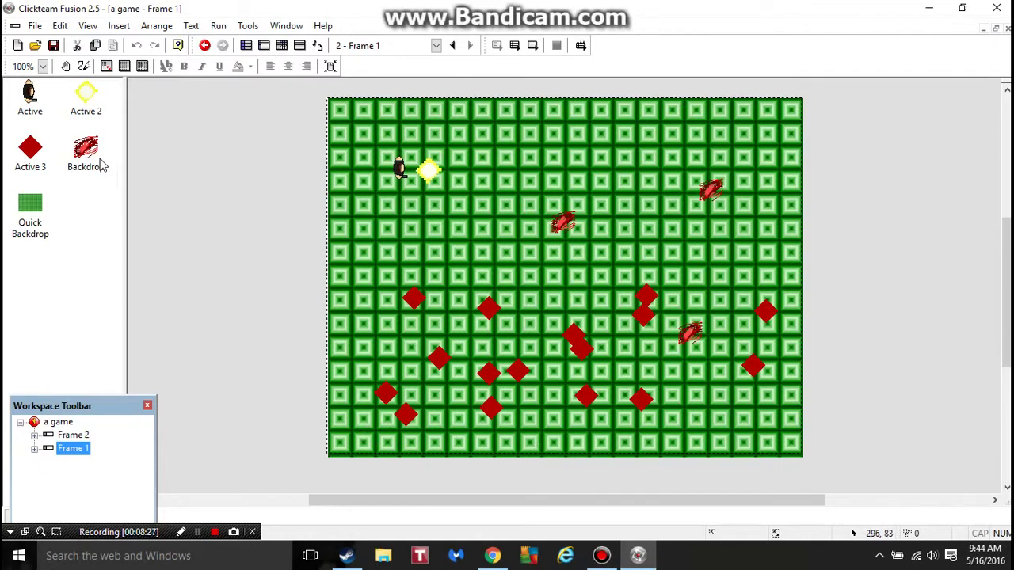
scroll(708, 294, "down", 3)
scroll(717, 287, "up", 2)
scroll(716, 287, "up", 2)
scroll(715, 301, "down", 1)
scroll(951, 456, "down", 4)
scroll(821, 317, "right", 3)
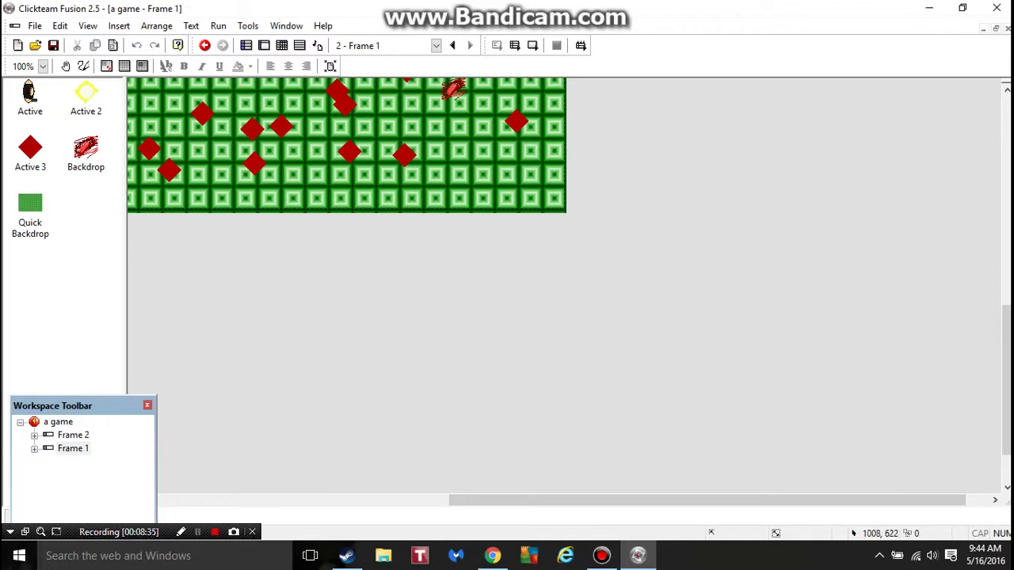
scroll(770, 287, "down", 1)
scroll(819, 415, "up", 4)
scroll(819, 415, "left", 4)
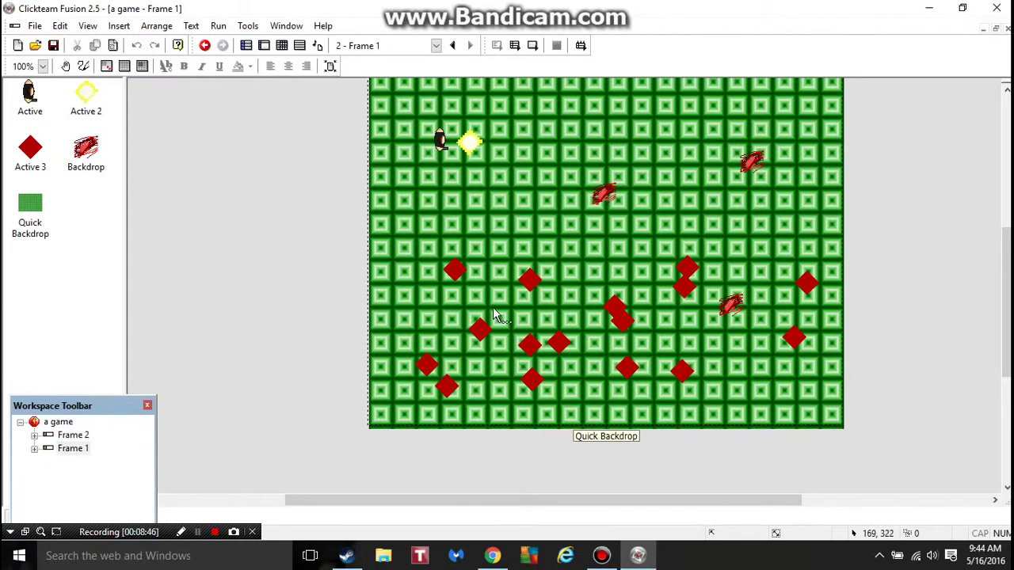
- View the image of one red diamond, Active 3, in the picture editor and close it without changes
double_click(528, 278)
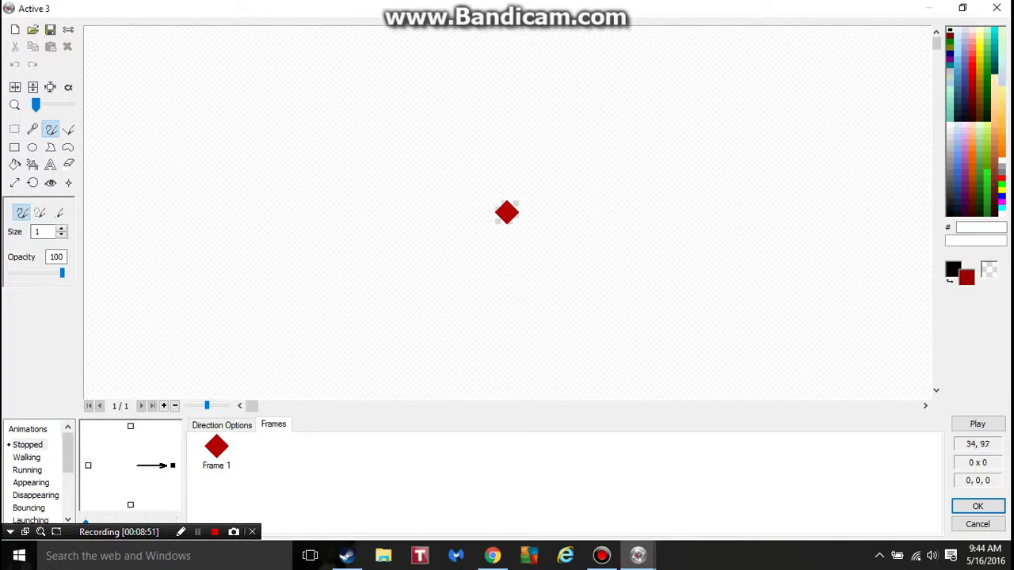
left_click(995, 8)
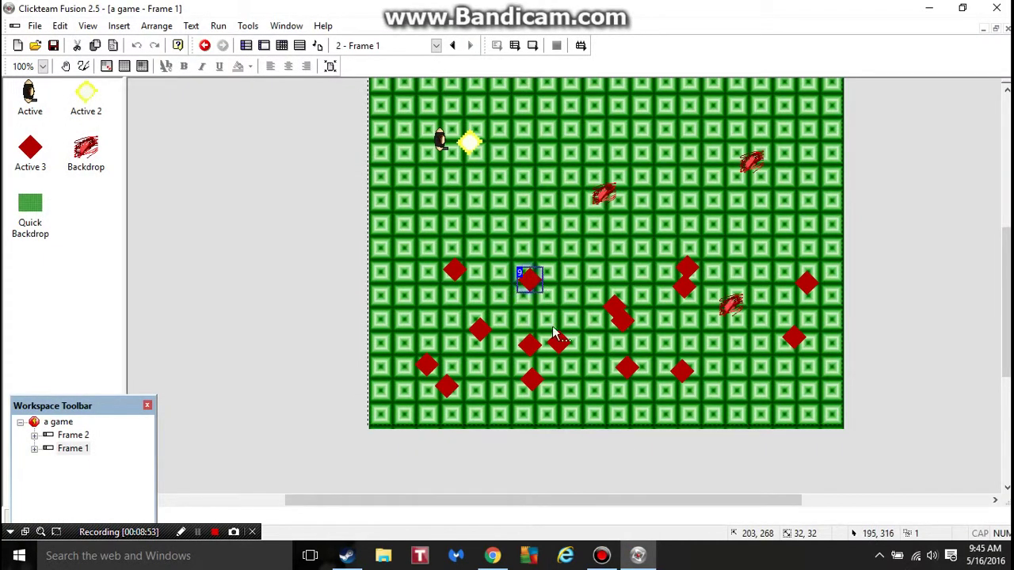
right_click_drag(525, 278, 529, 279)
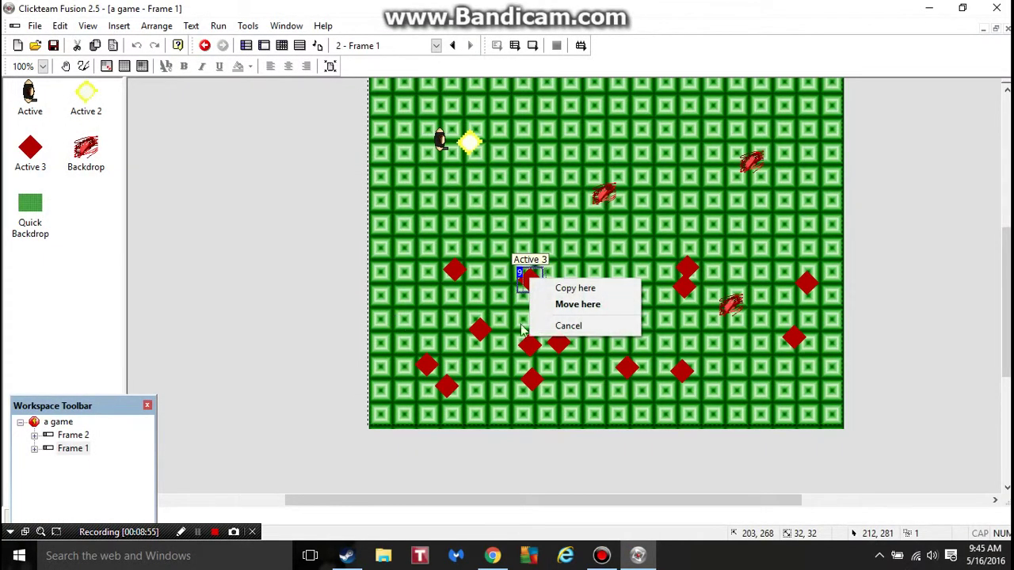
left_click(511, 221)
left_click(510, 220)
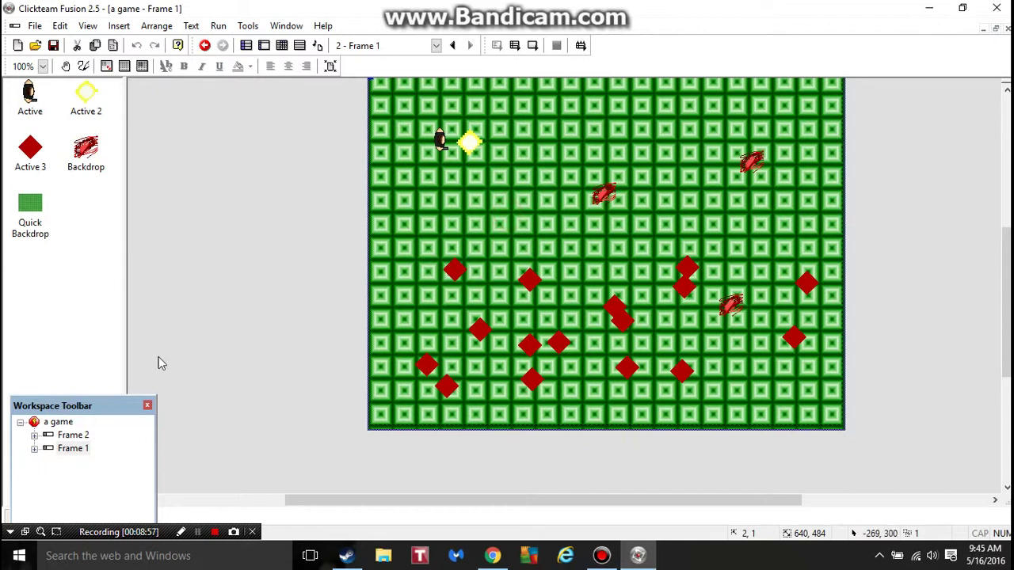
- Inspect the display and movement properties of the red diamond, Active 3, including its speed settings
left_click(313, 355)
left_click(527, 282)
right_click(528, 285)
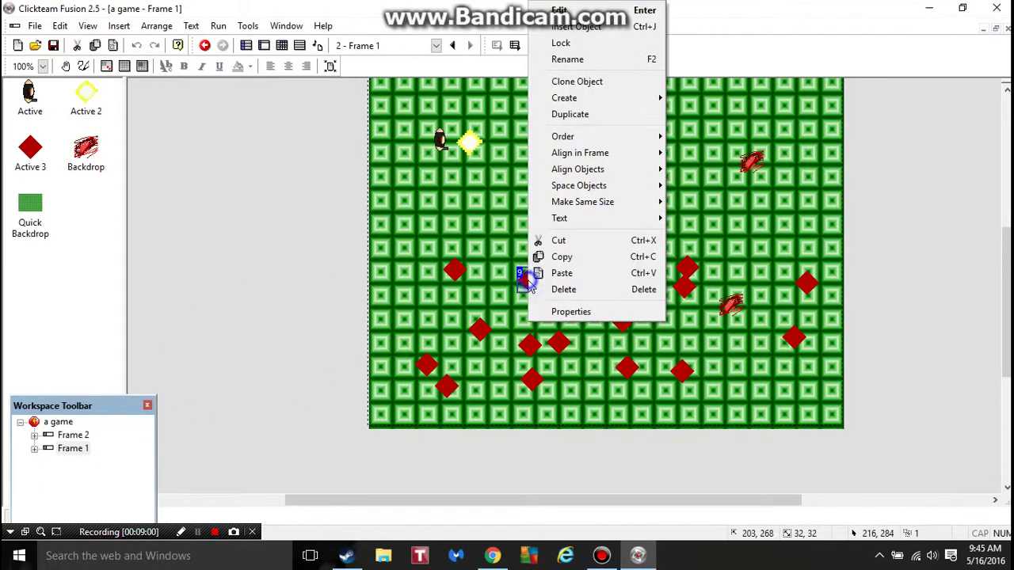
left_click(564, 312)
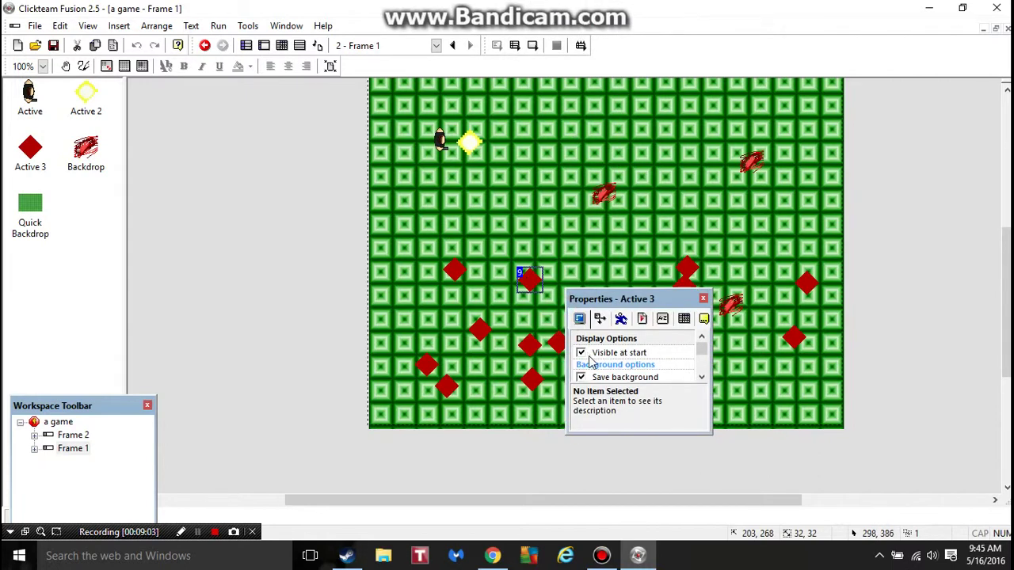
scroll(630, 358, "down", 3)
left_click(621, 318)
scroll(667, 377, "down", 2)
scroll(671, 368, "down", 3)
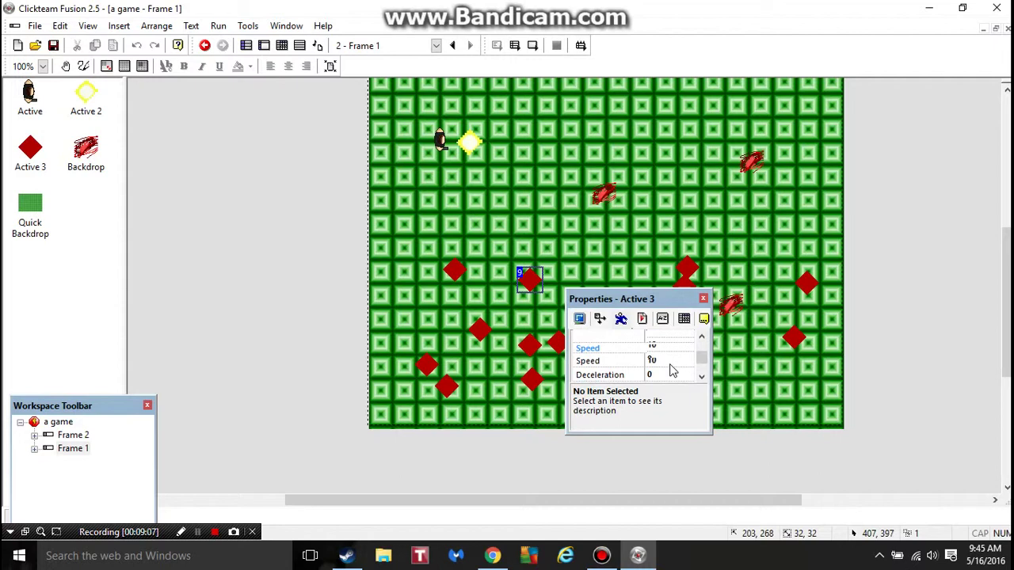
left_click(703, 299)
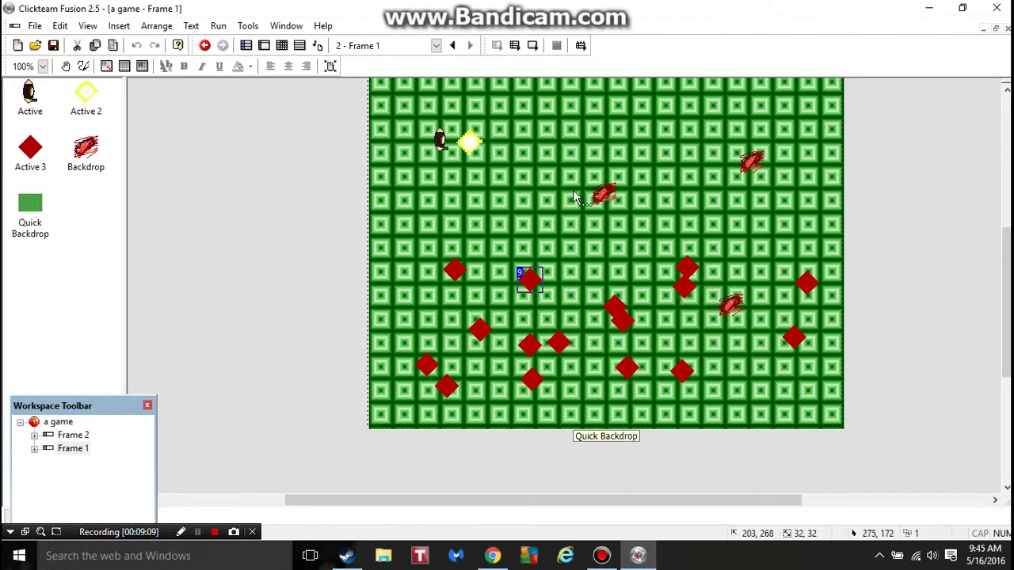
- Insert a new Active object near the lower-right corner of the green field in Frame 1
right_click(784, 389)
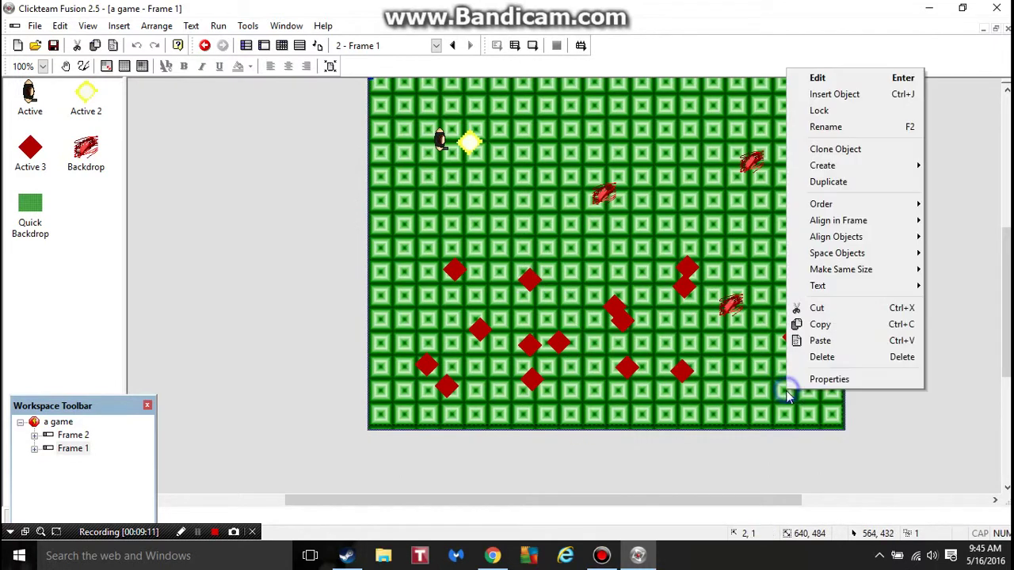
left_click(834, 95)
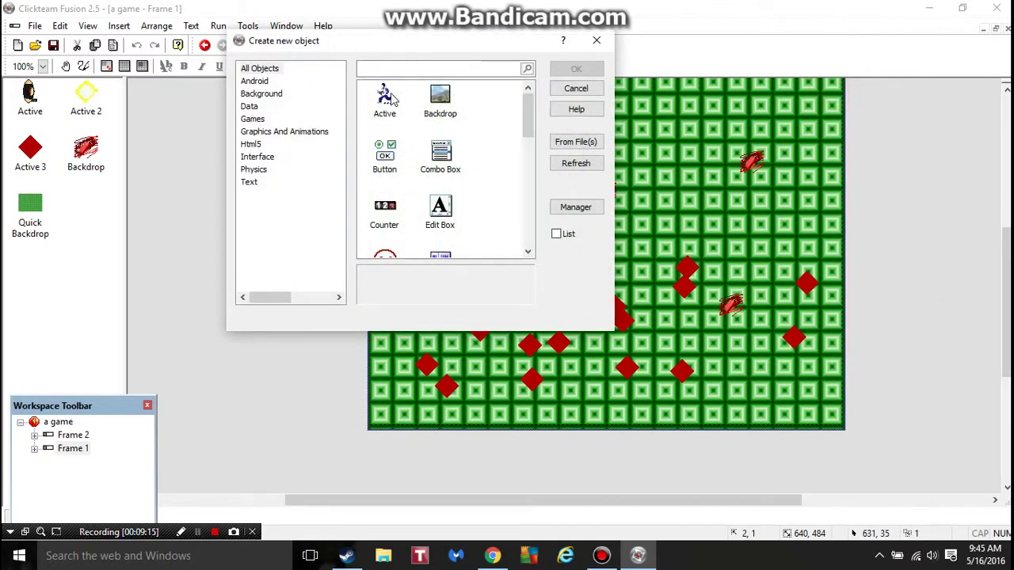
double_click(391, 98)
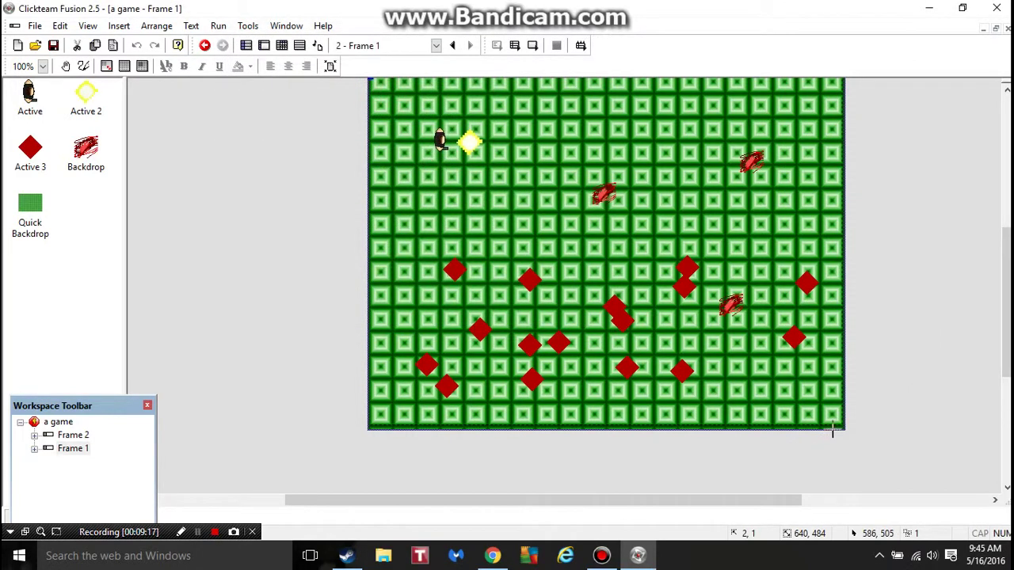
left_click(806, 398)
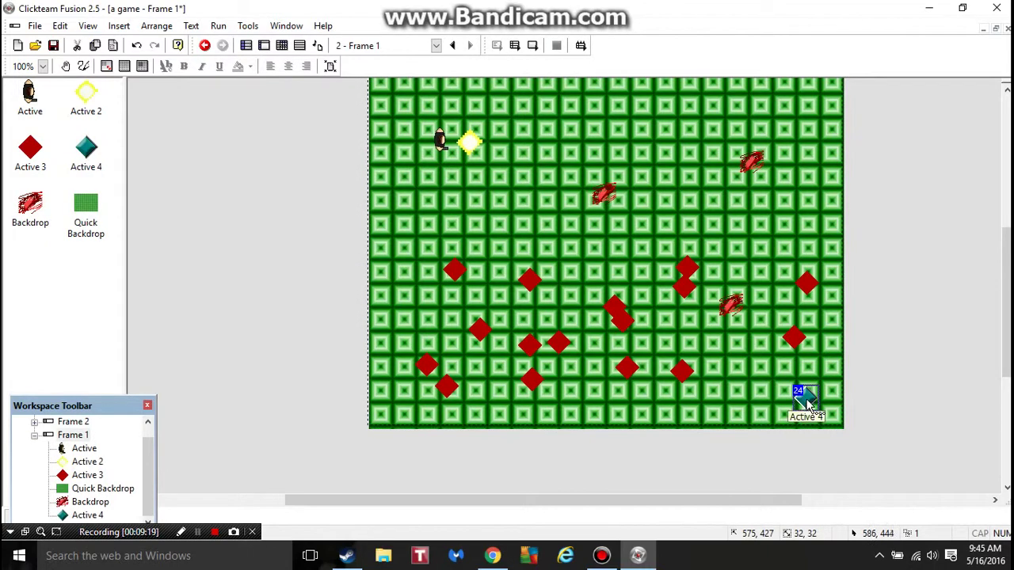
right_click(806, 402)
left_click(801, 407)
double_click(800, 408)
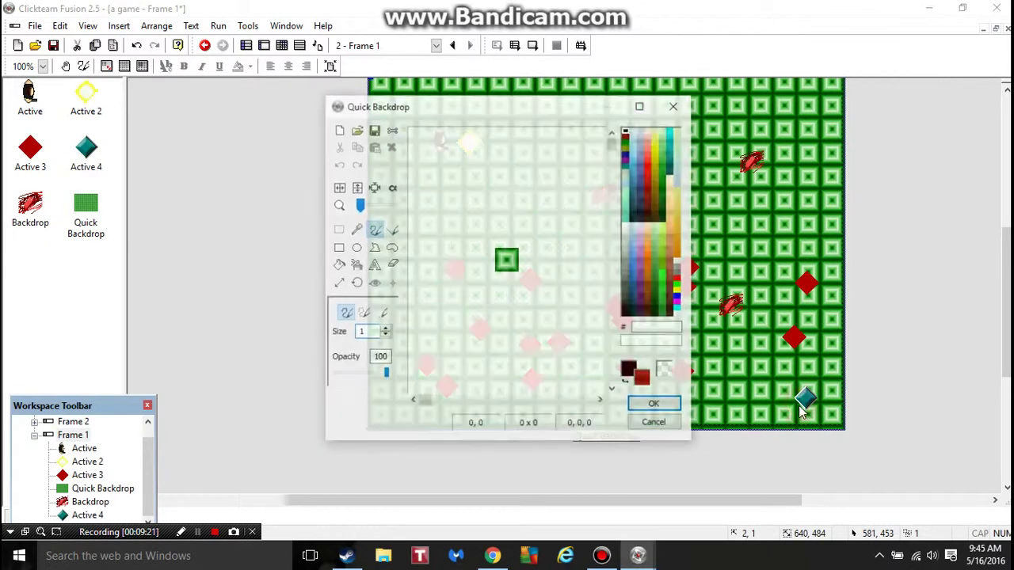
scroll(531, 301, "up", 3)
scroll(574, 308, "down", 1)
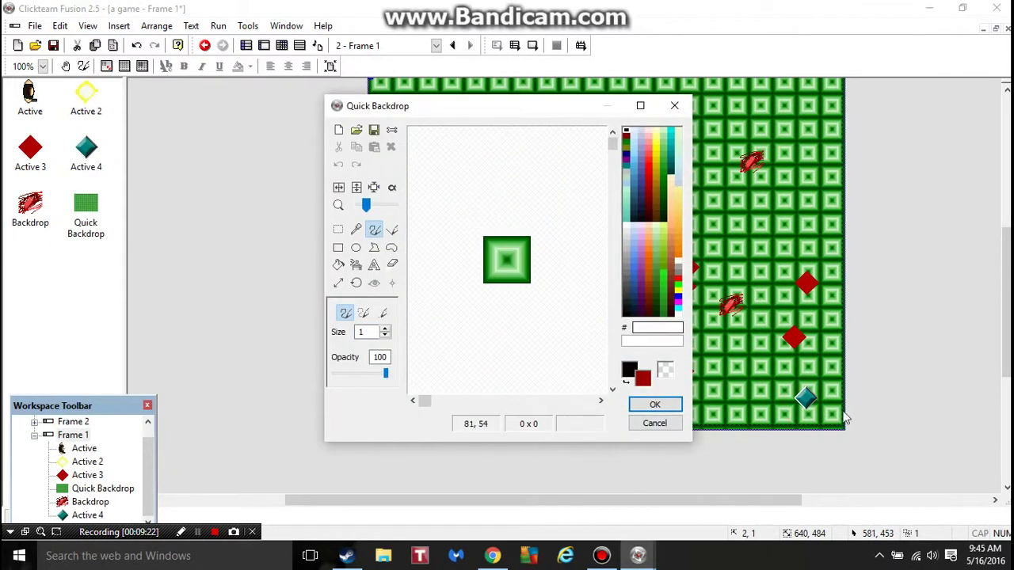
left_click(674, 105)
- Open the image of the new Active 4 object and erase its default teal diamond with the size 8 eraser
double_click(804, 398)
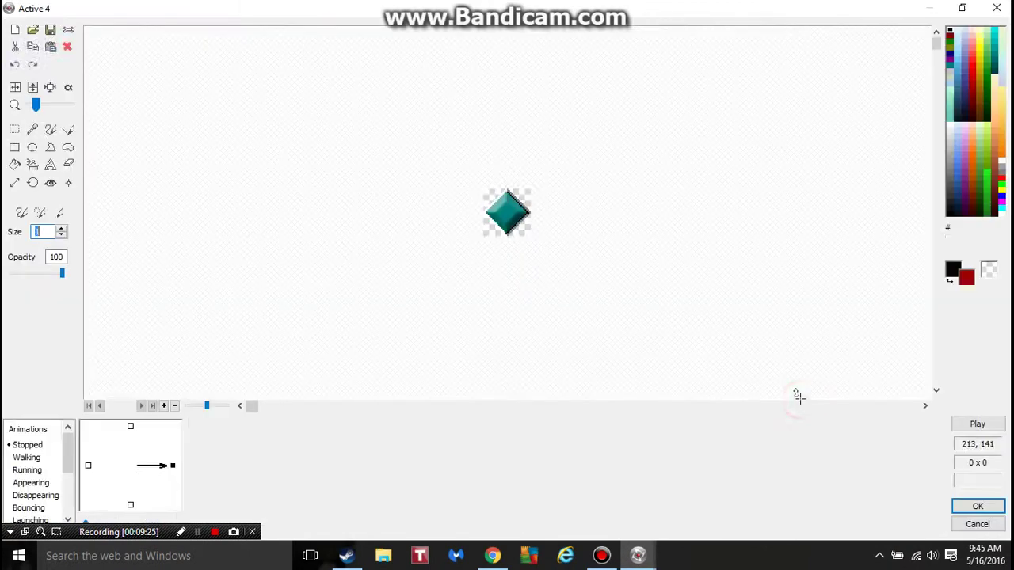
left_click(68, 164)
mouse_move(480, 206)
left_mouse_down()
mouse_move(470, 215)
mouse_move(650, 194)
left_mouse_up()
scroll(358, 209, "up", 3)
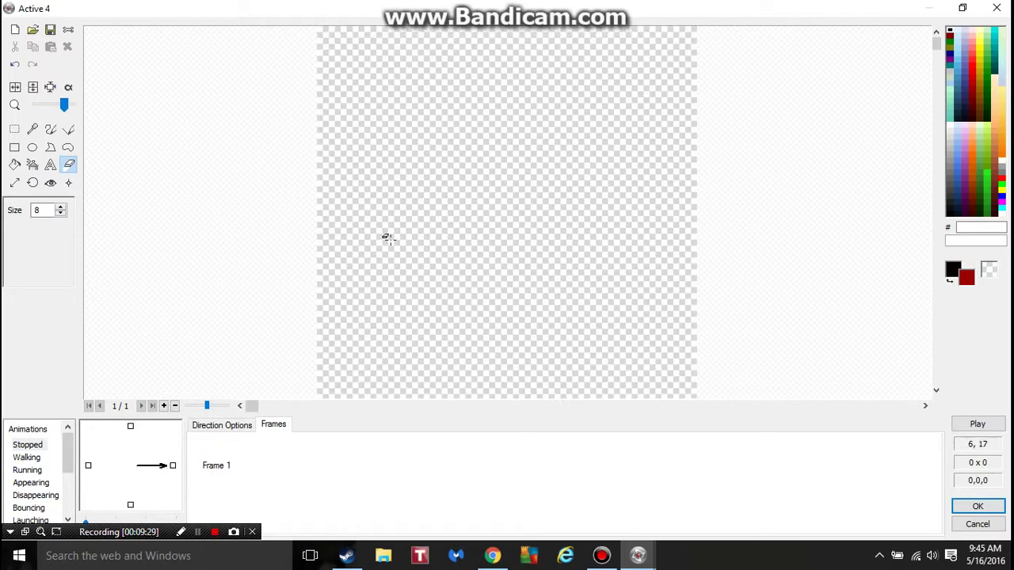
- Set the secondary colour to 000008 and draw a size 1 black circle outline across the whole canvas of Active 4
left_click(33, 147)
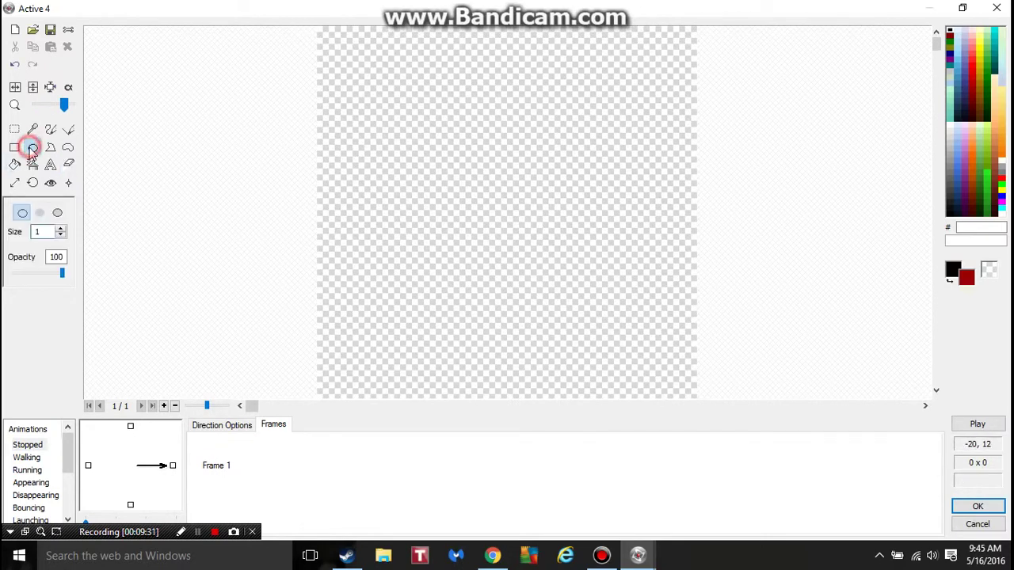
right_click(950, 213)
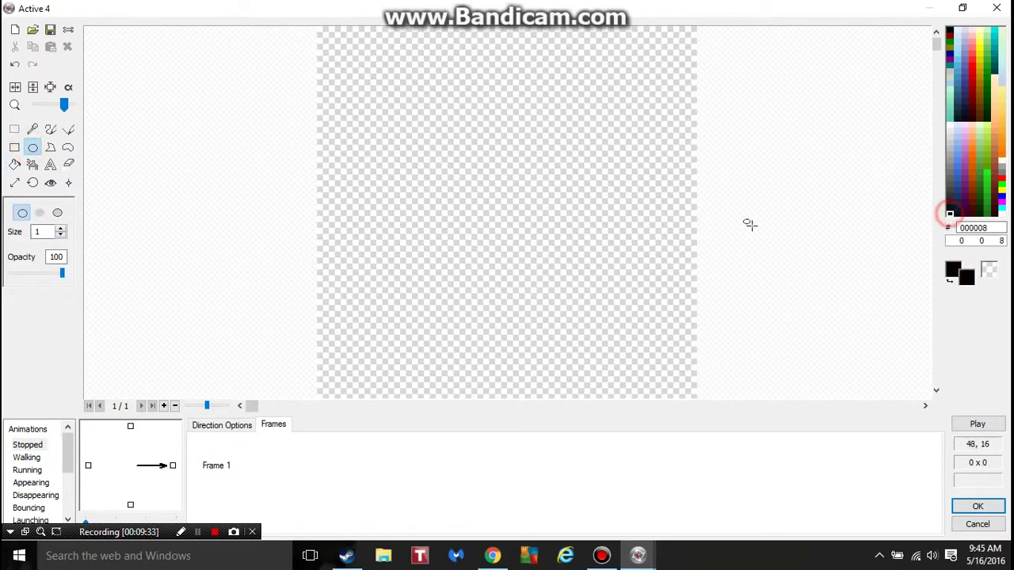
scroll(747, 222, "down", 1)
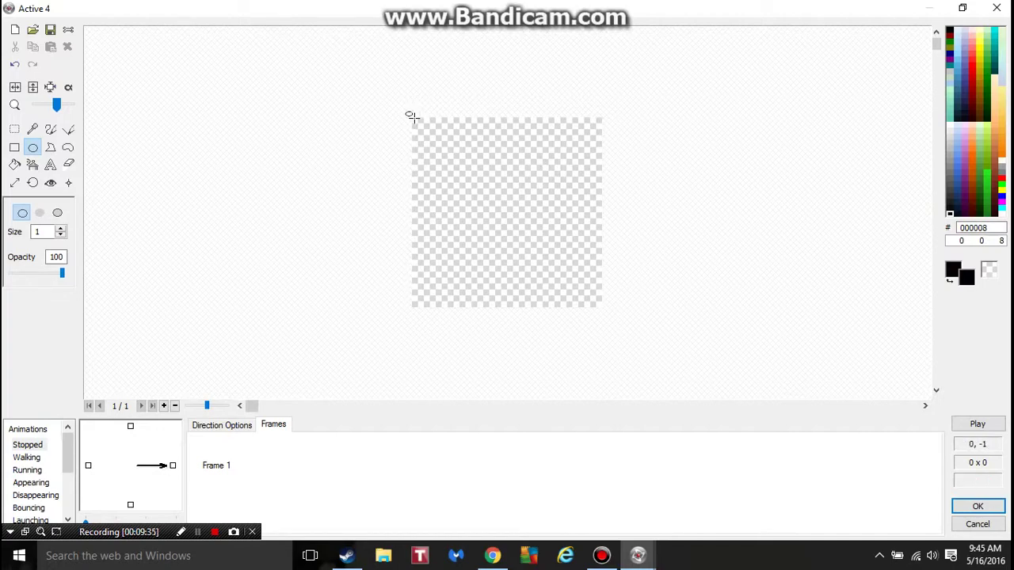
left_click_drag(411, 119, 603, 308)
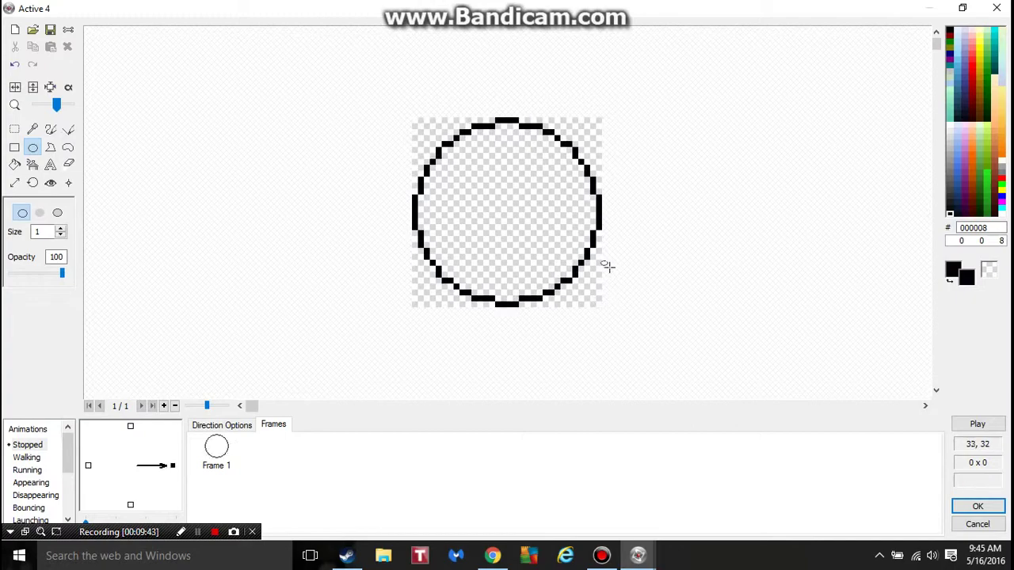